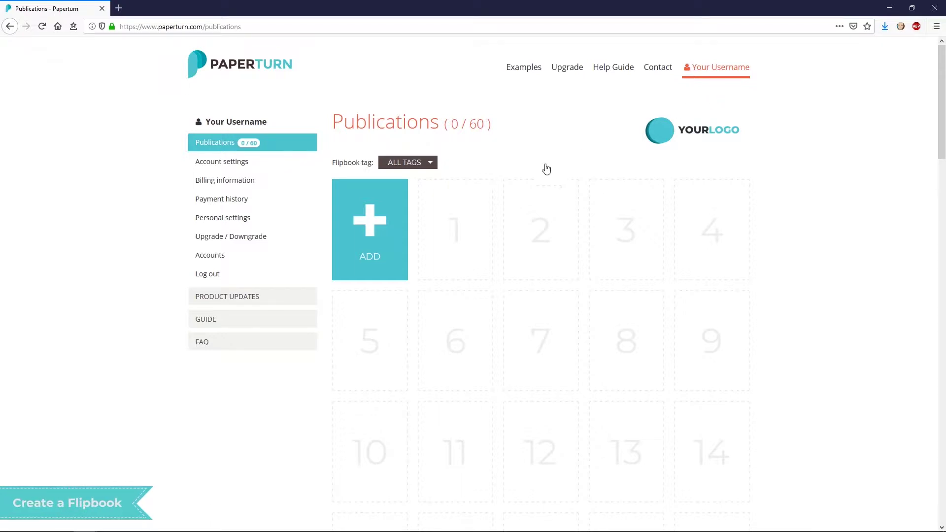
Step: Upload Paperturn Brochure.pdf as a new publication and view it as a flipbook
left_click(384, 221)
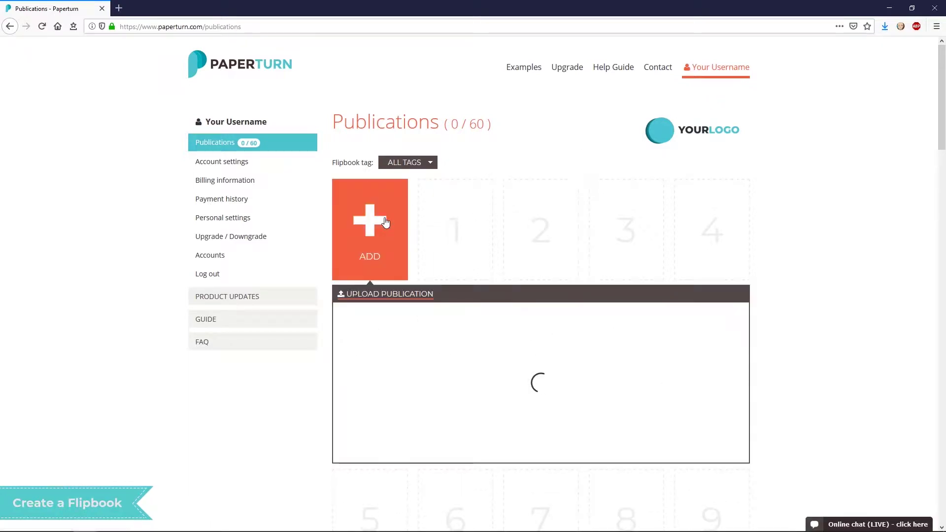
left_click(524, 385)
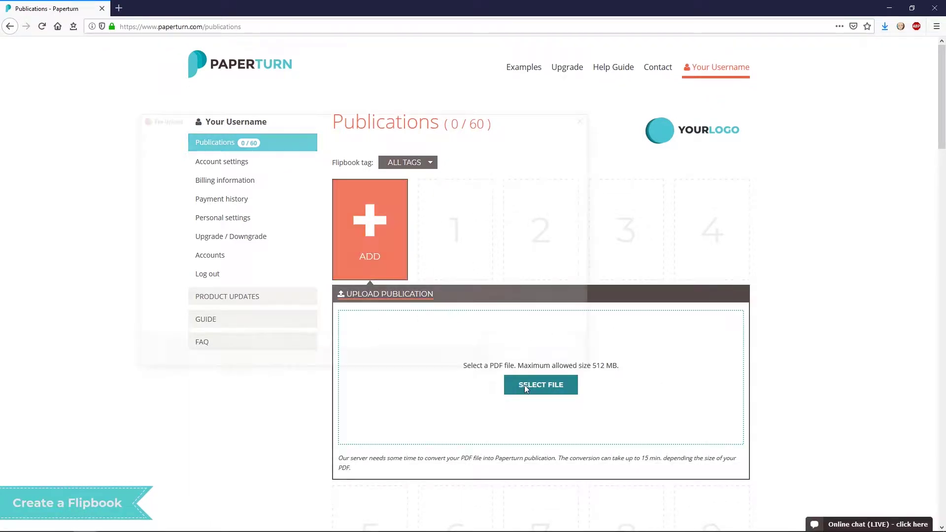
left_click(295, 199)
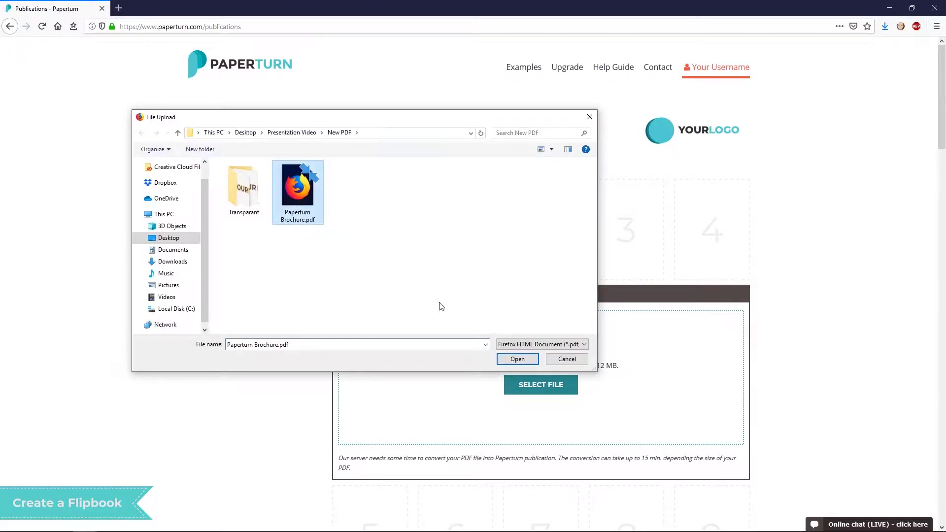
left_click(511, 360)
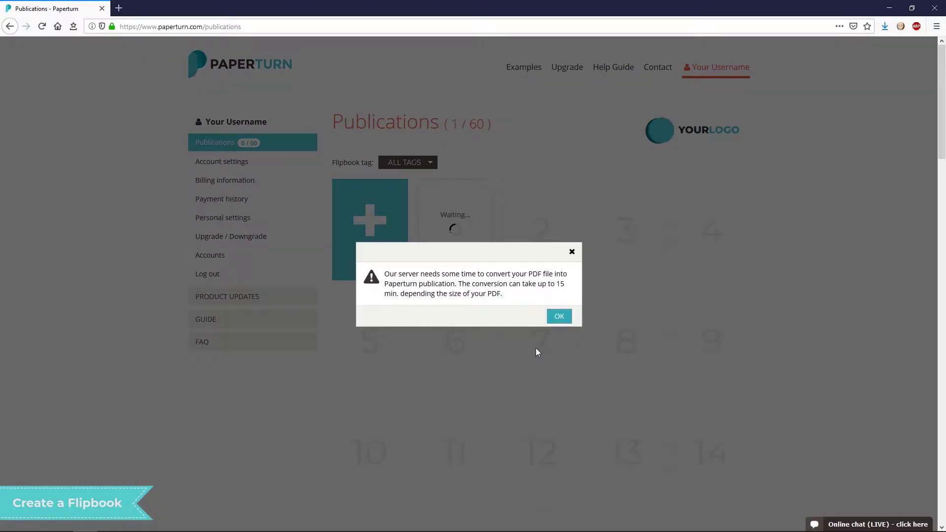
left_click(561, 318)
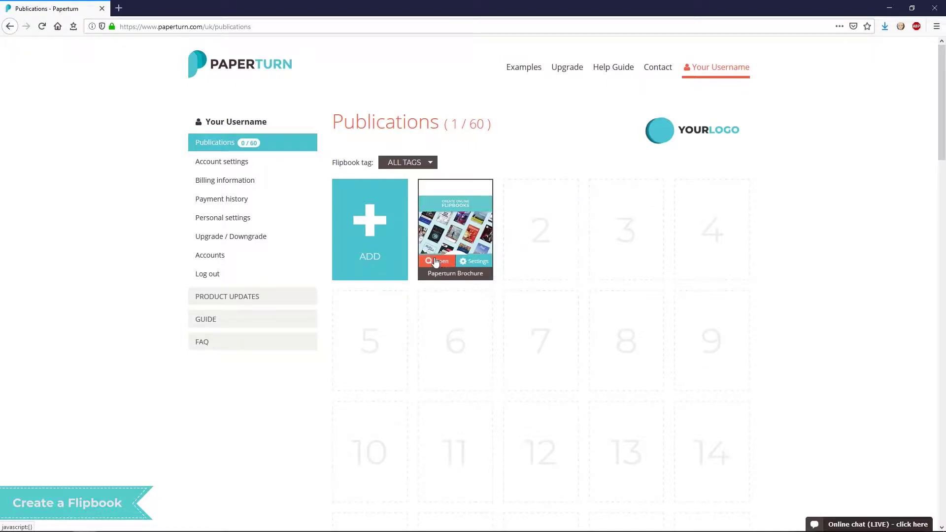
left_click(425, 260)
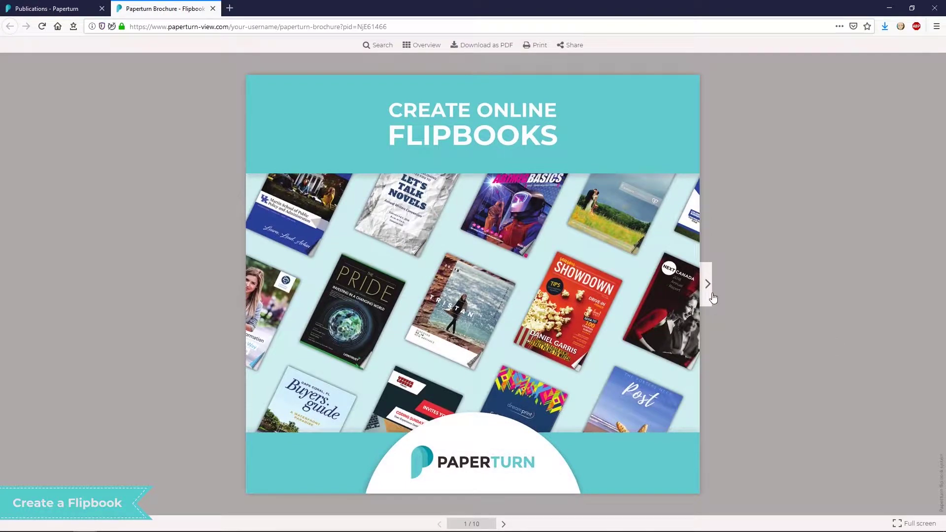
left_click(709, 285)
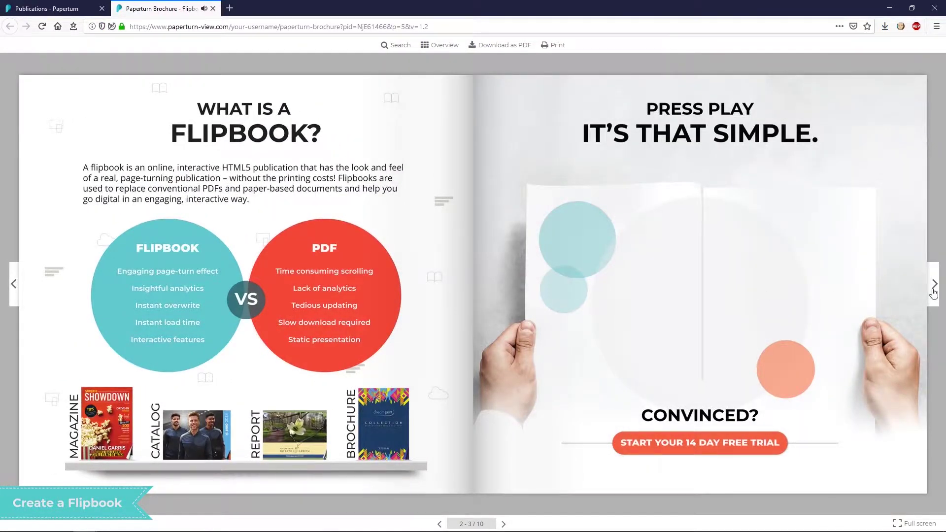
left_click(934, 291)
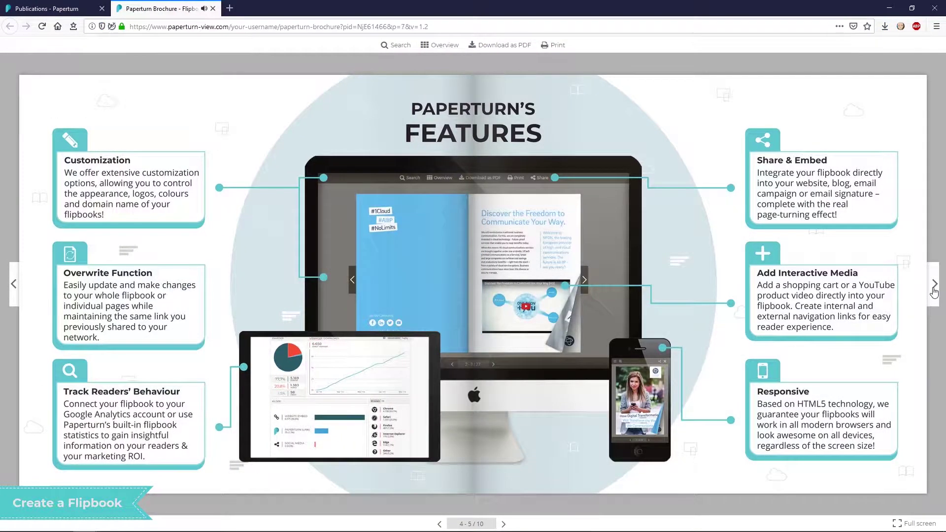
left_click(934, 291)
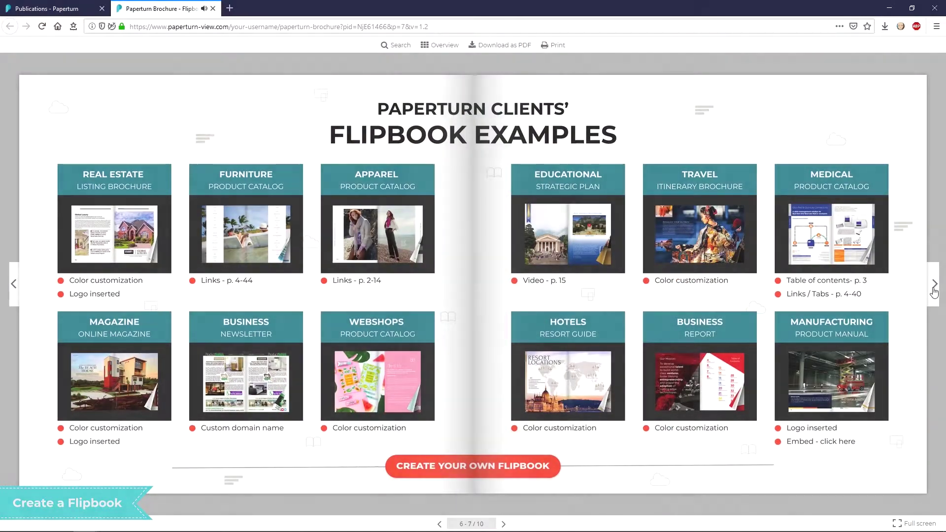
left_click(213, 8)
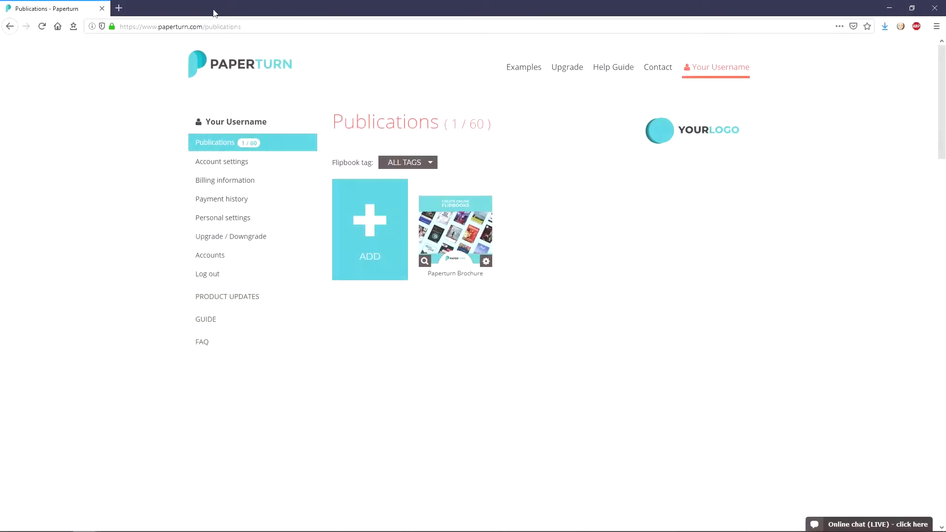
Step: Show the brochure's Design settings with background, colour and logo options
left_click(460, 221)
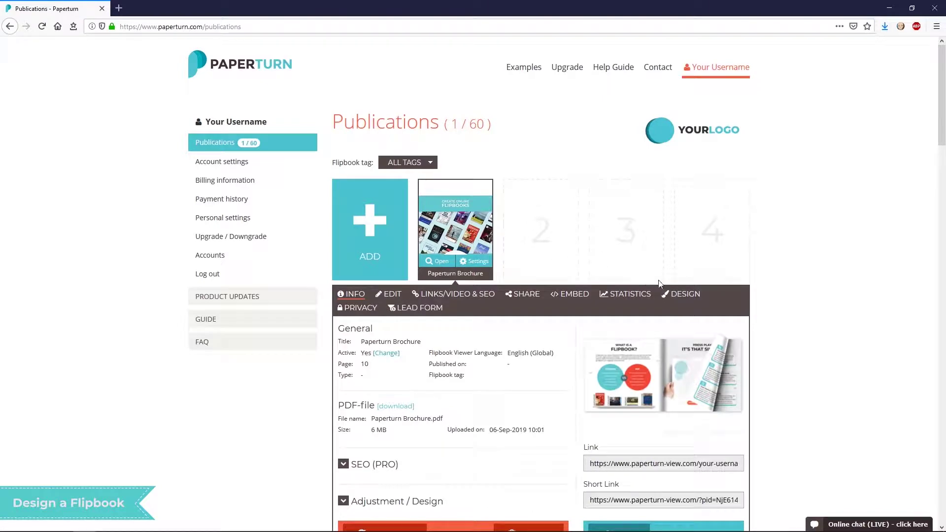
left_click(685, 299)
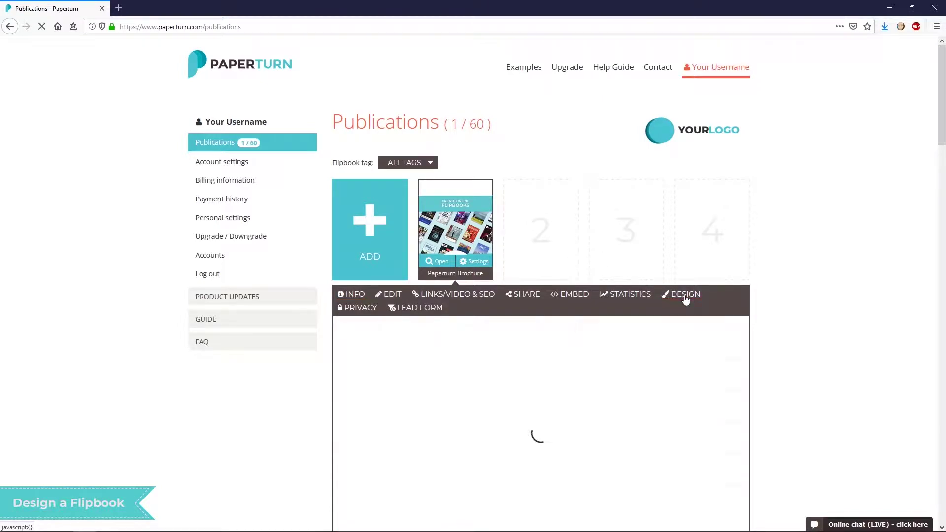
scroll(685, 299, "down", 3)
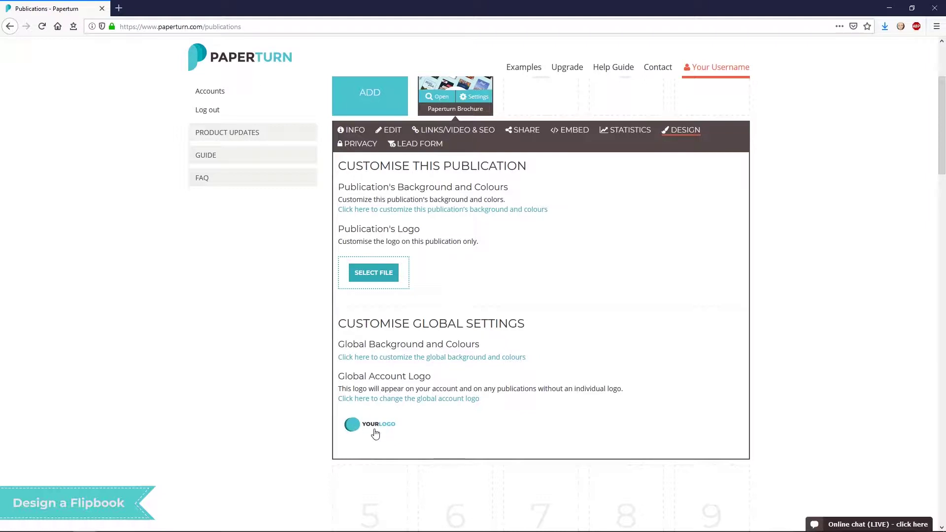
Step: Upload the red YOURLOGO PNG as the publication's logo and confirm the save
left_click(368, 273)
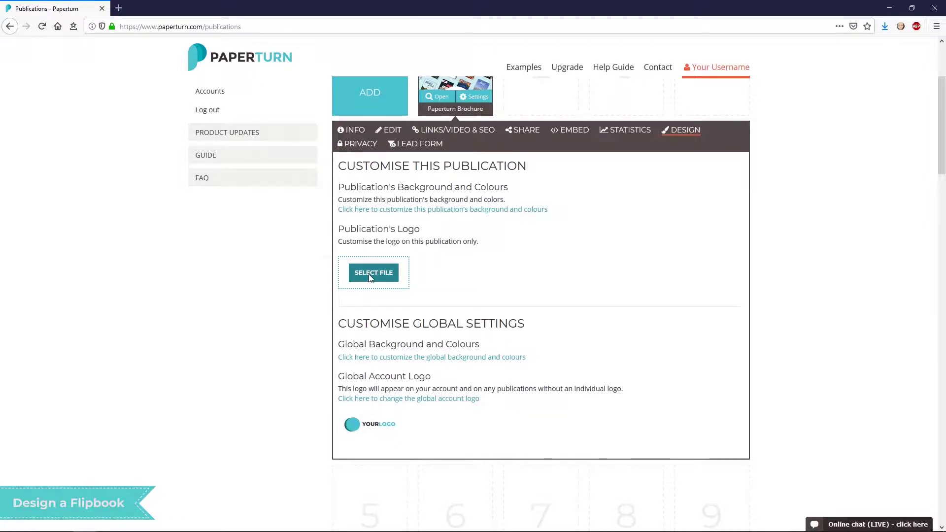
left_click(178, 112)
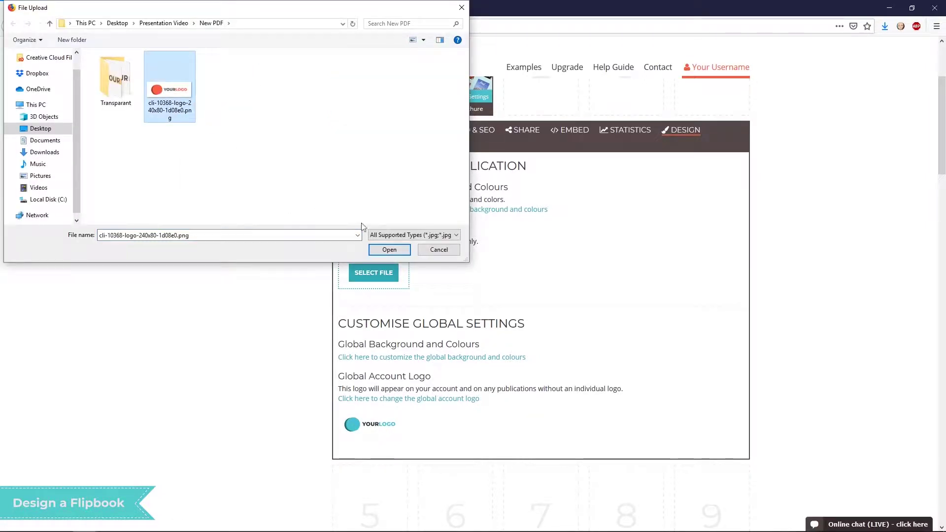
left_click(399, 246)
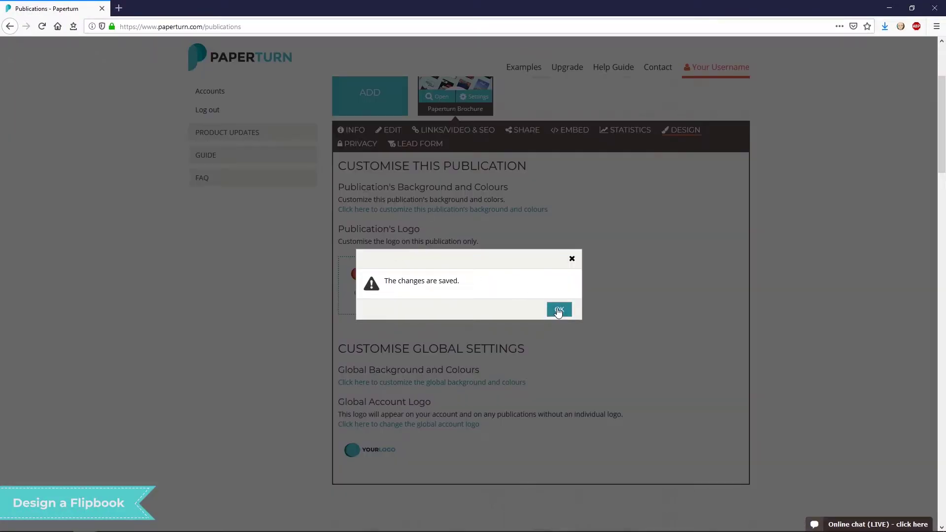
left_click(558, 310)
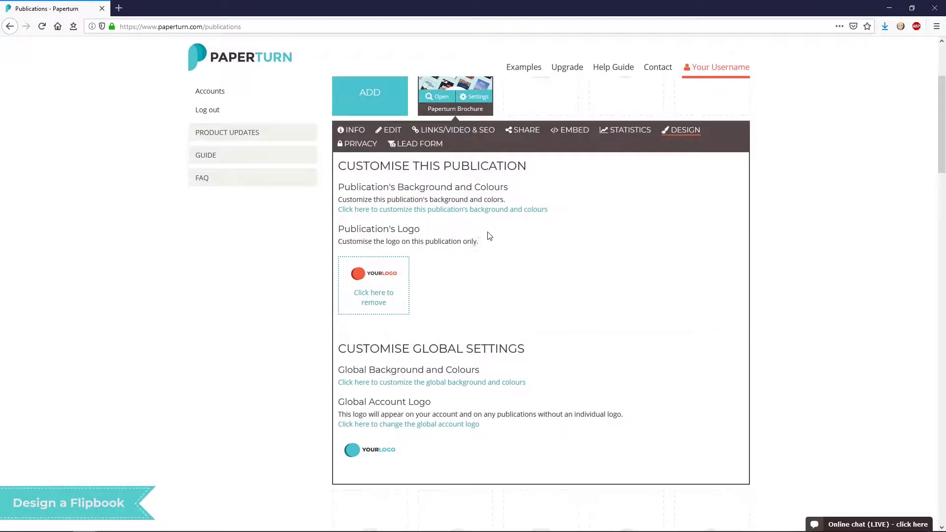
left_click(433, 211)
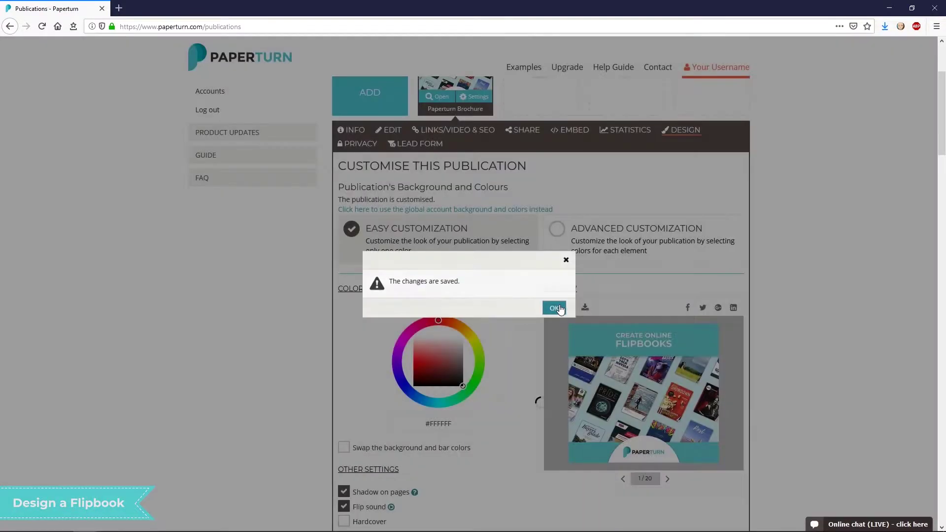
Step: Set the publication colour to dark teal #256267 and switch to Advanced Customization
left_click(556, 308)
mouse_move(462, 336)
left_mouse_down()
mouse_move(429, 344)
mouse_move(437, 400)
left_mouse_up()
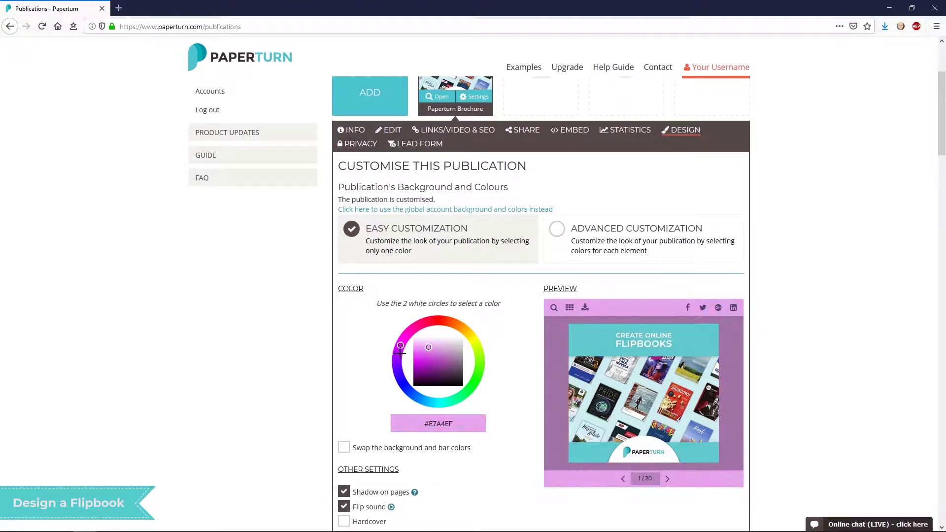
double_click(455, 421)
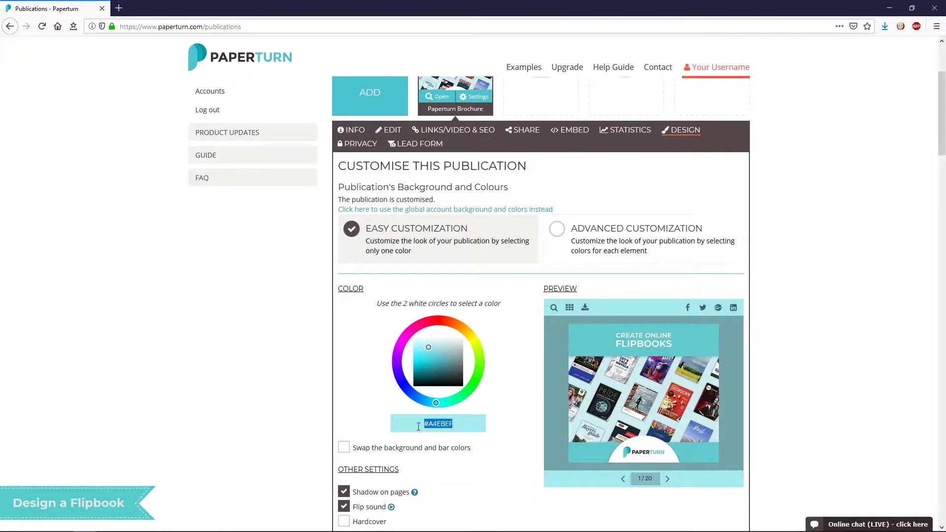
type("#256267")
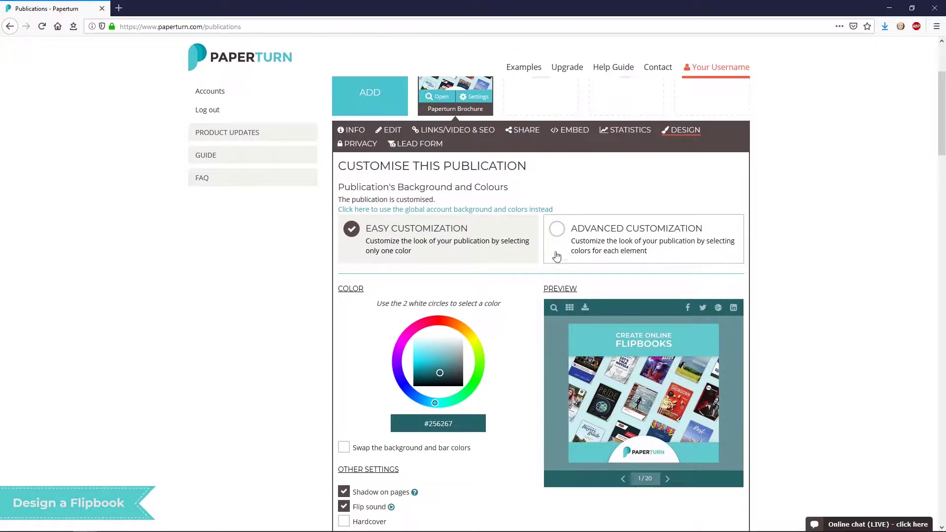
left_click(571, 244)
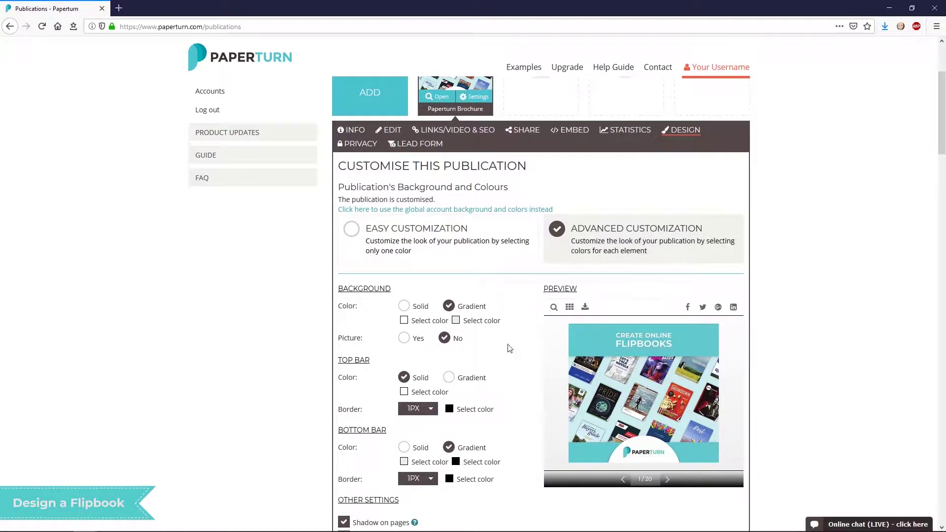
Step: Try the background picture toggle, return to Easy Customization and save the teal design
left_click(404, 338)
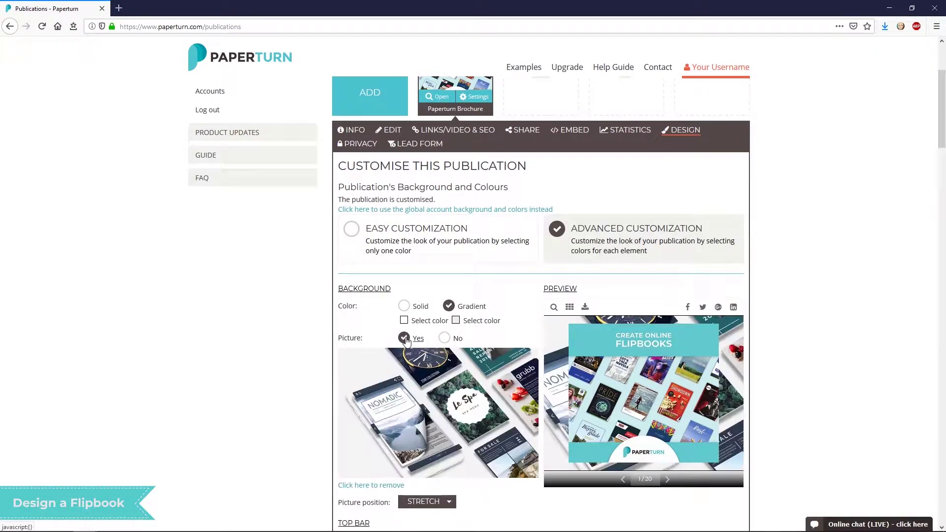
left_click(444, 339)
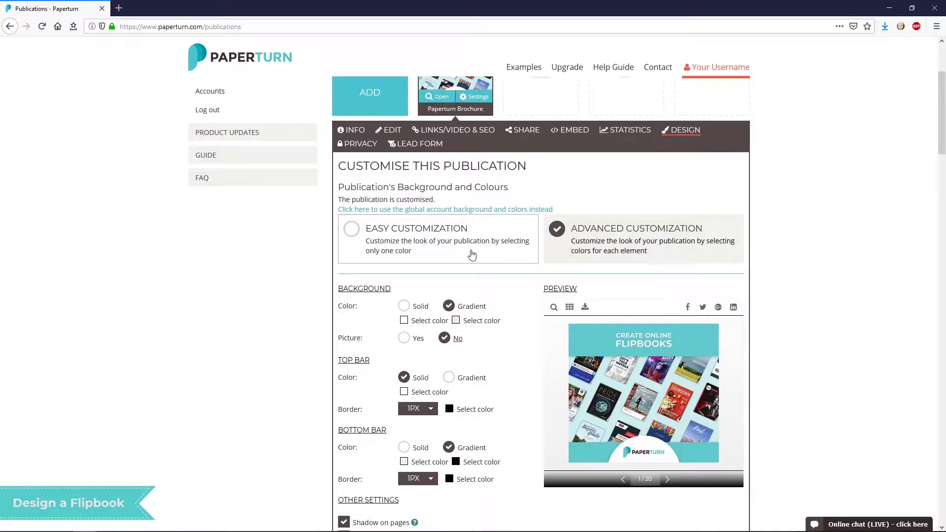
left_click(471, 255)
scroll(523, 311, "down", 3)
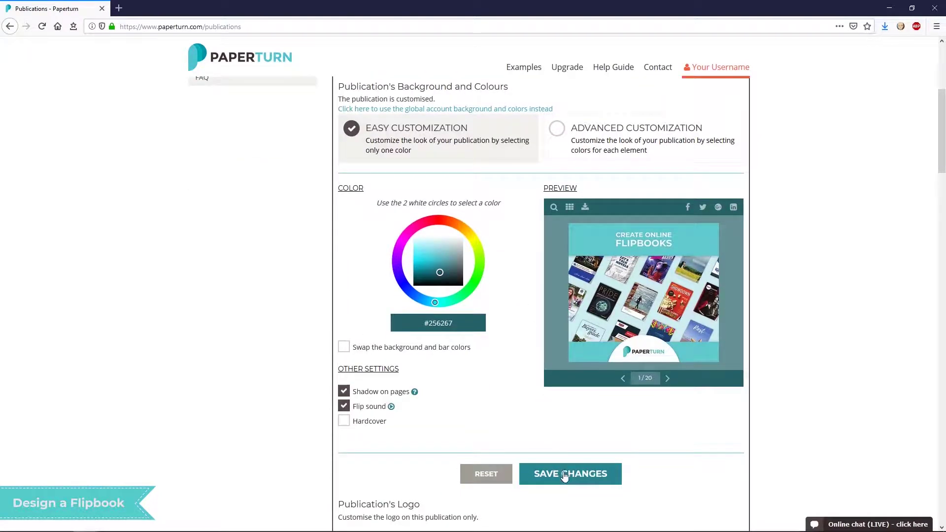
left_click(563, 474)
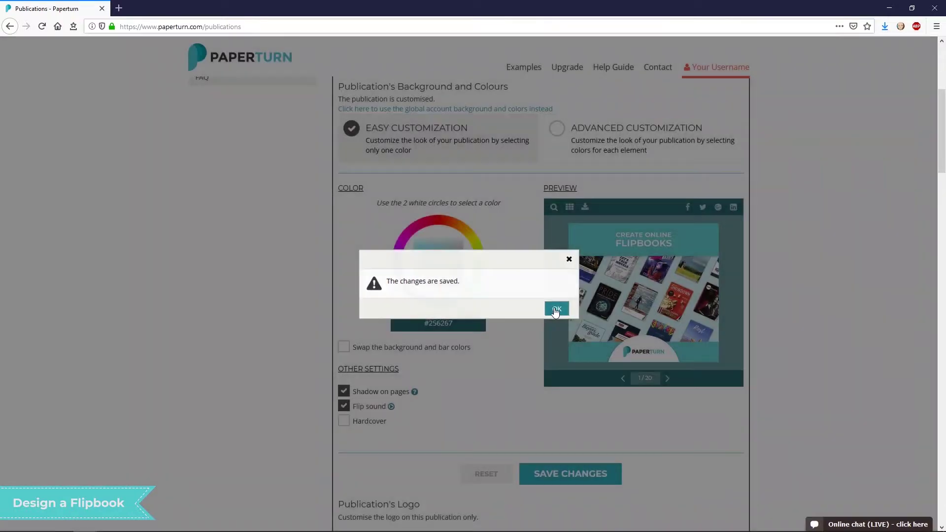
left_click(556, 310)
scroll(554, 308, "up", 5)
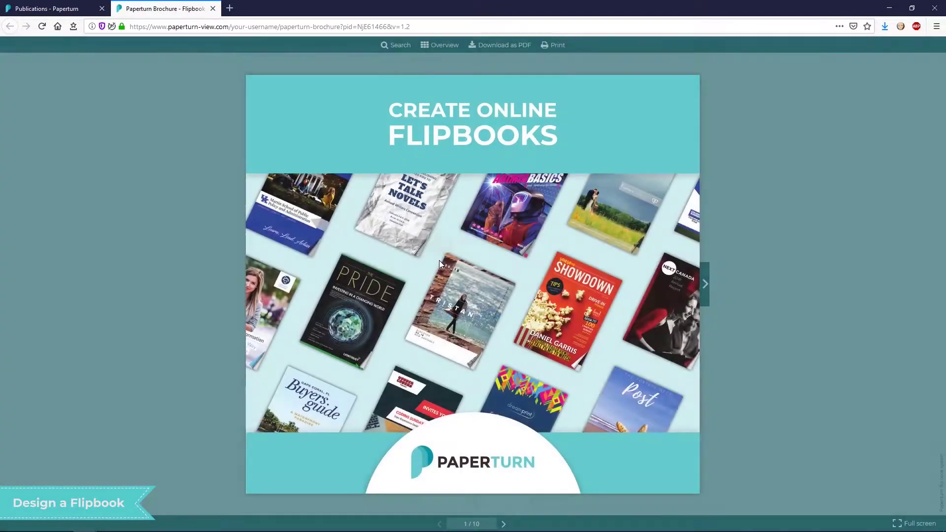
Step: Page forward through the teal-styled brochure in the flipbook viewer
left_click(705, 283)
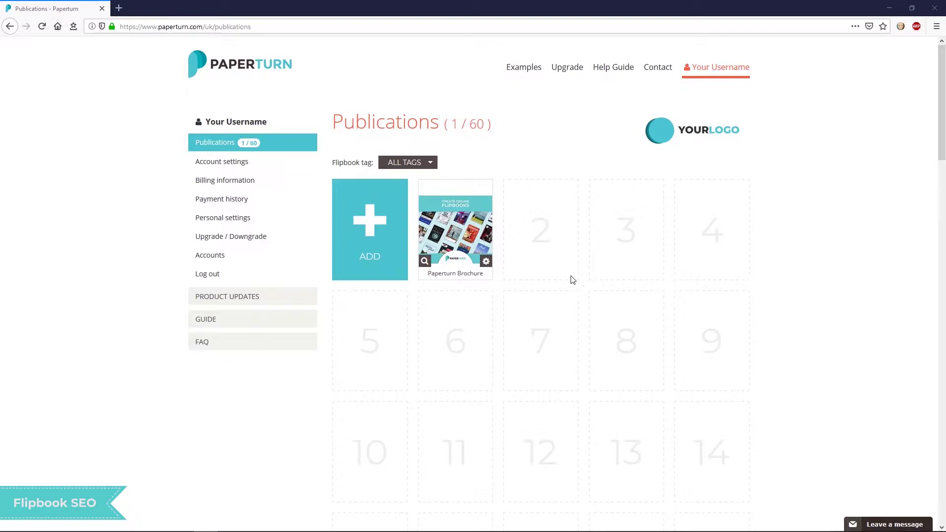
Step: Enter a sales-guide description and keywords paperturn, brochure, magazine, flipbook in the Edit form
left_click(455, 251)
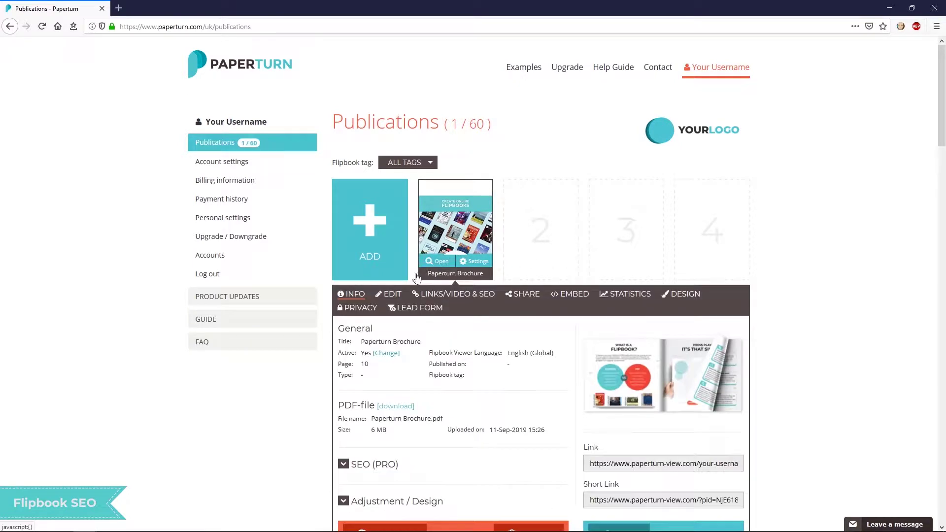
left_click(394, 295)
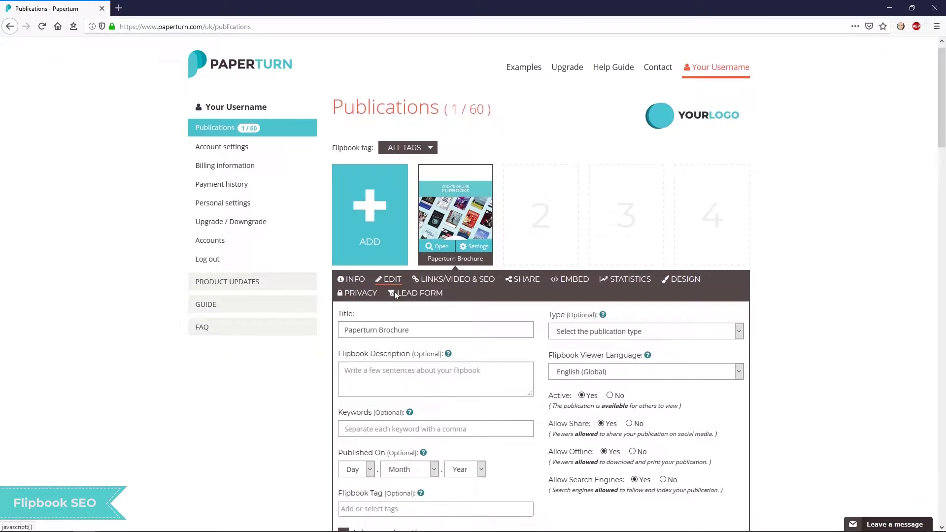
scroll(394, 295, "down", 3)
left_click(484, 290)
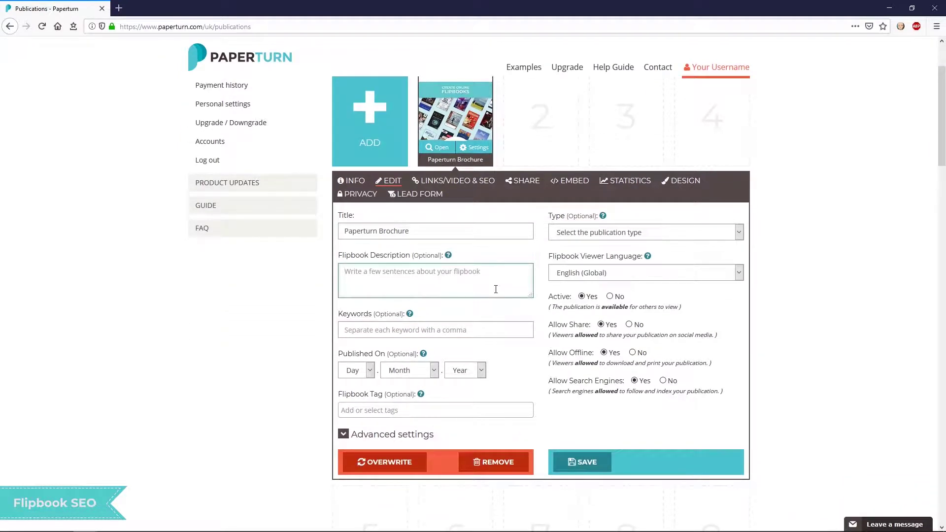
type("A sales guide to Pap")
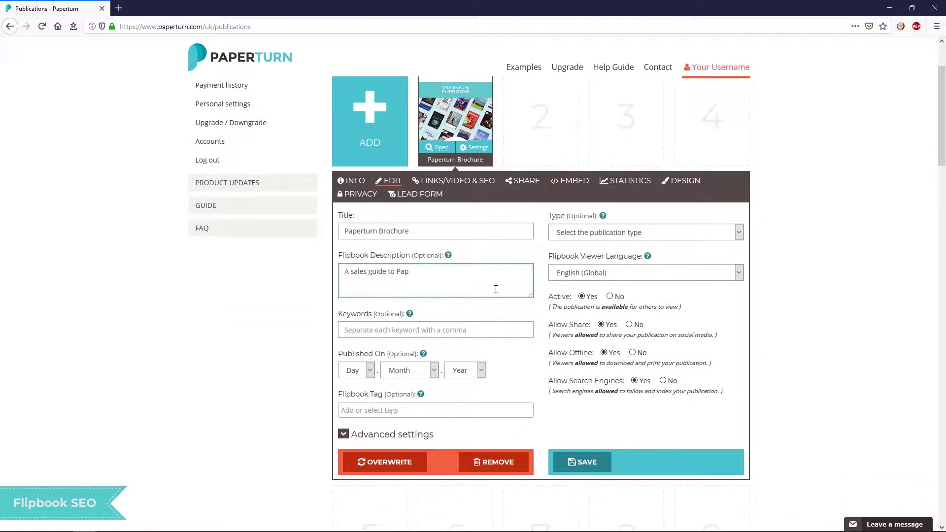
type("erturn.")
left_click(498, 326)
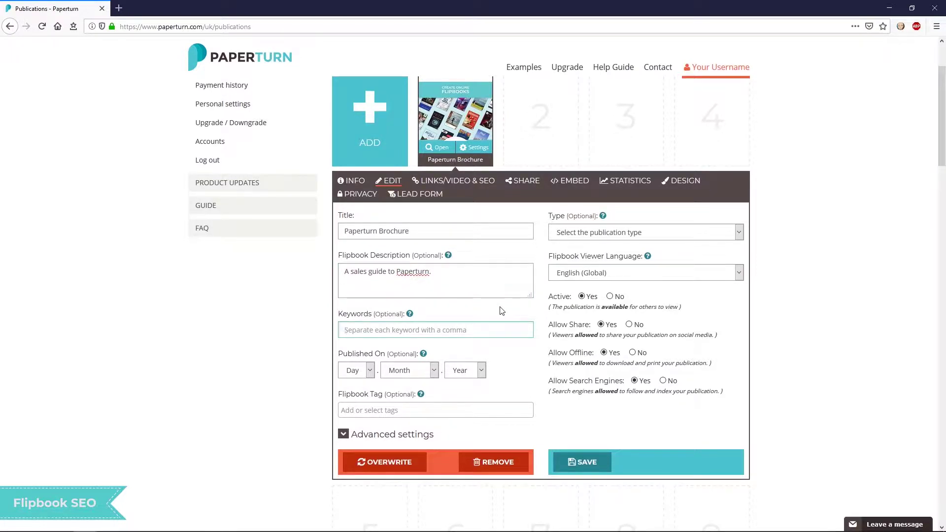
type("paperturn, brochure, magazine, flipbook")
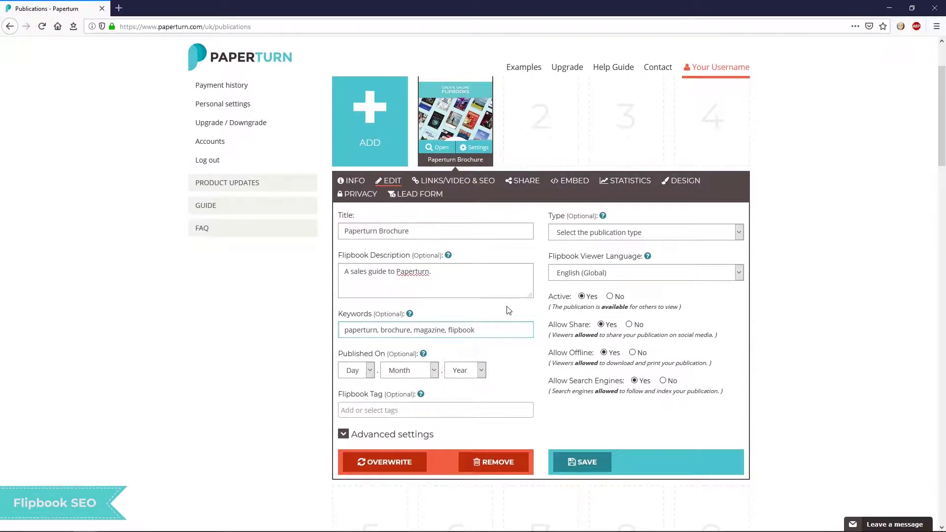
Step: Toggle Active, Allow Share and search indexing off and back on, then reveal Advanced settings
left_click(611, 297)
left_click(596, 298)
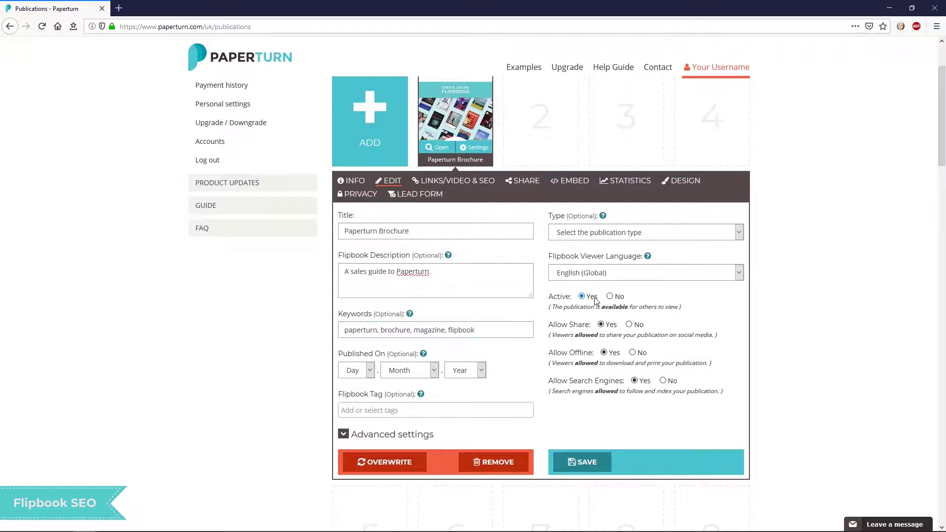
left_click(633, 327)
left_click(665, 381)
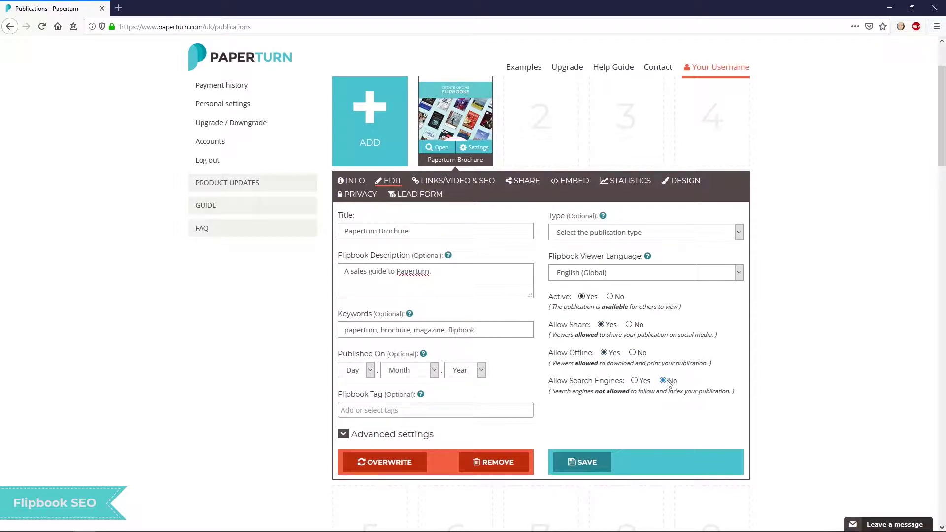
left_click(643, 383)
left_click(420, 437)
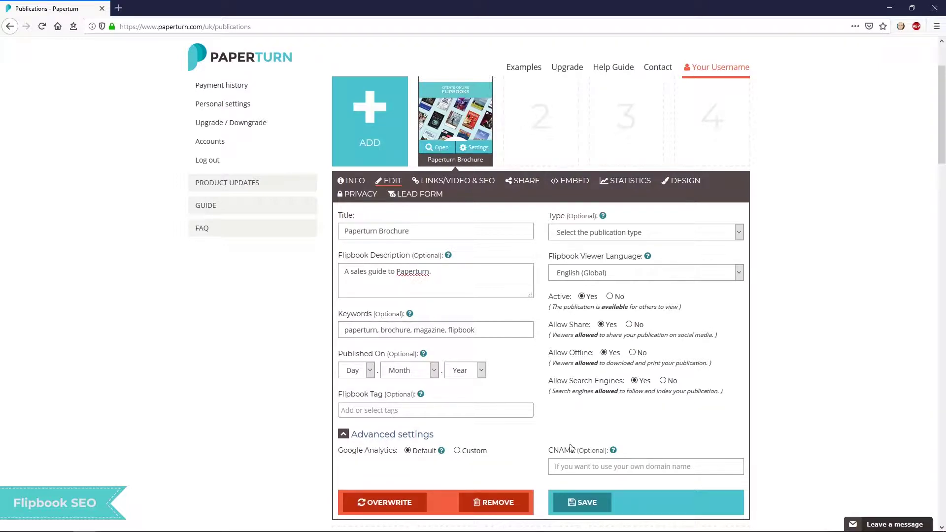
Step: Save the brochure's edited settings and return to its settings panel
left_click(580, 497)
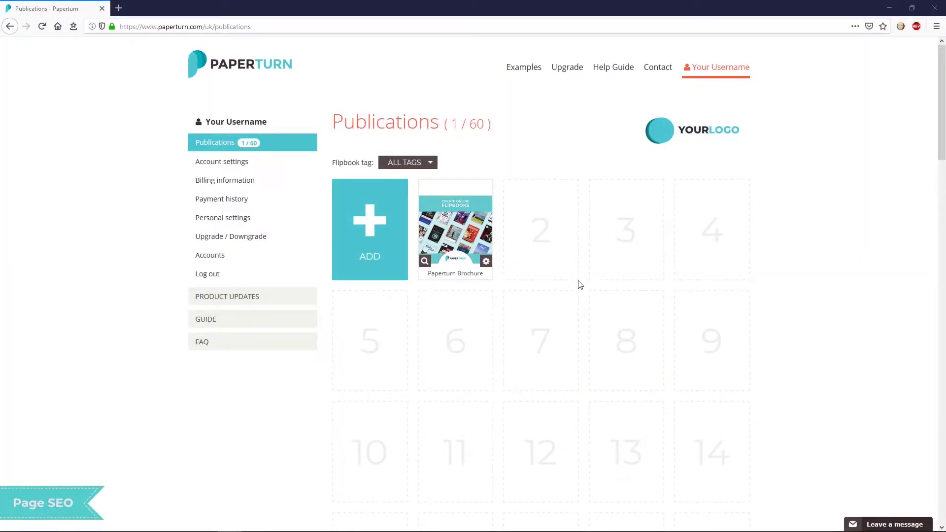
left_click(473, 249)
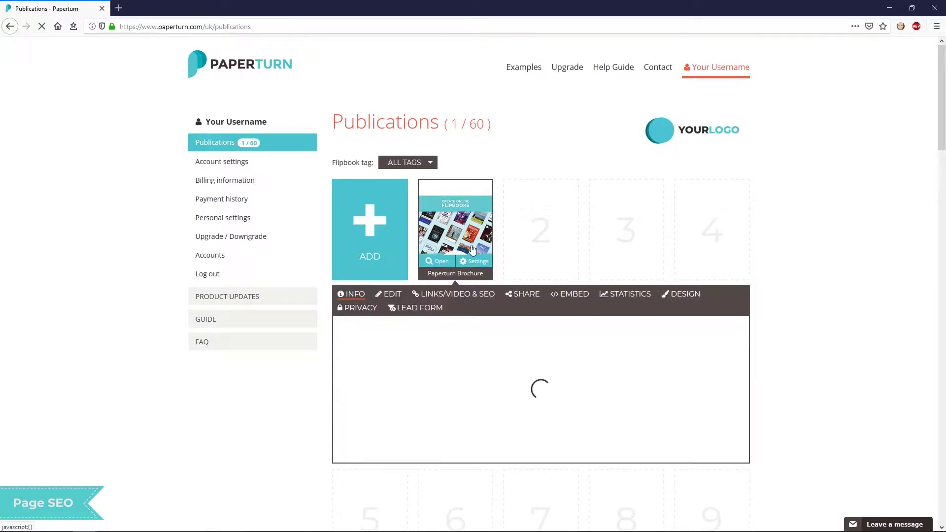
Step: Give page 3 an SEO description and keywords like company video and intro video, and save
left_click(471, 295)
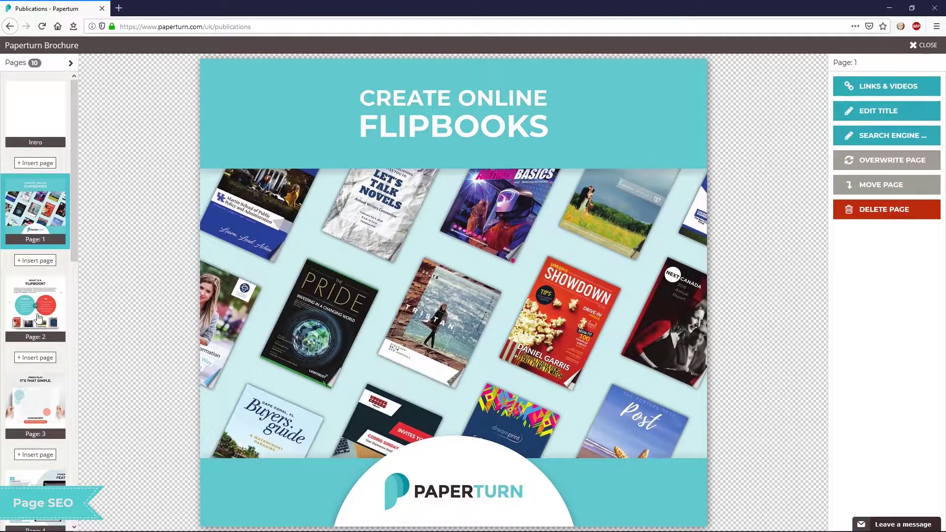
left_click(36, 401)
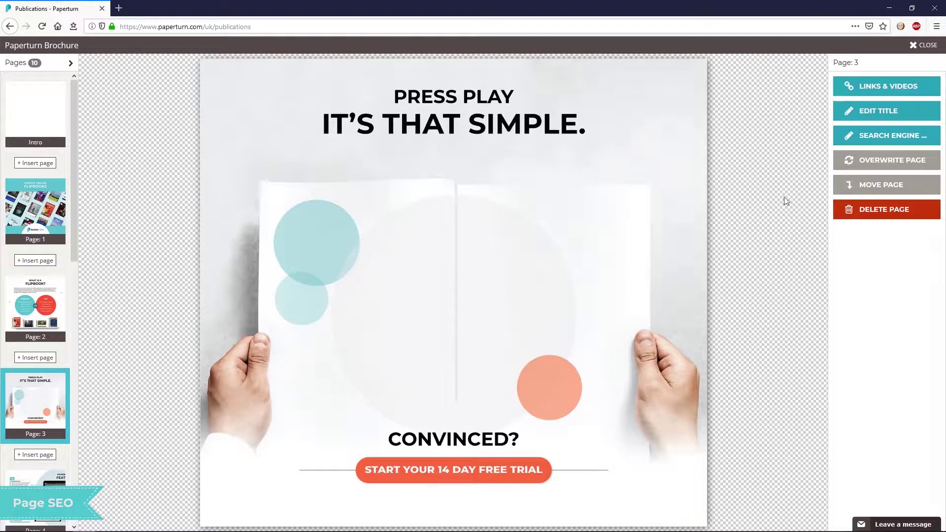
left_click(886, 136)
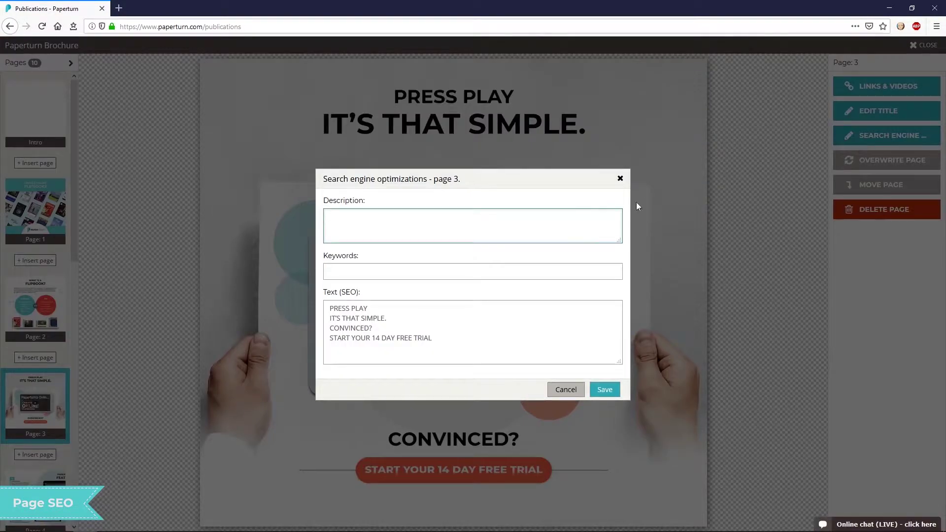
type("Paperturn's video page e")
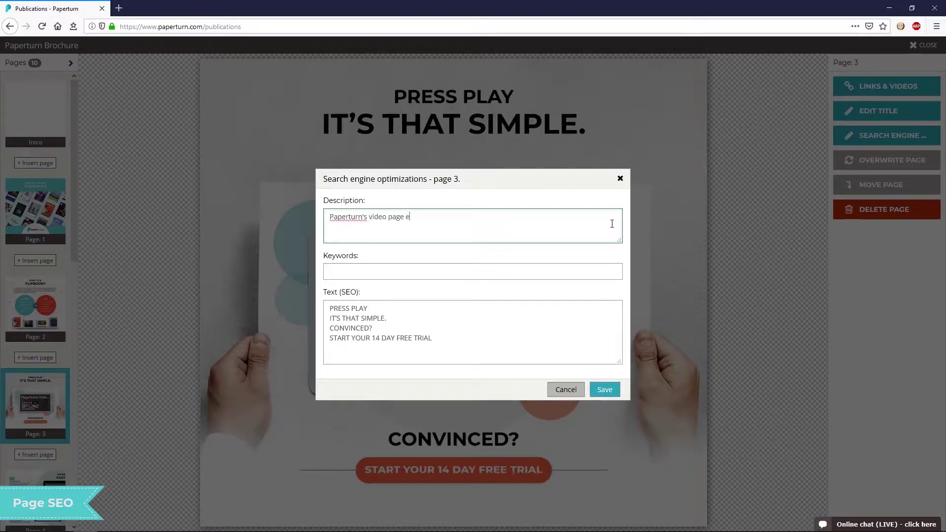
type("xplains about the company story. the benefits of transforming PDF files")
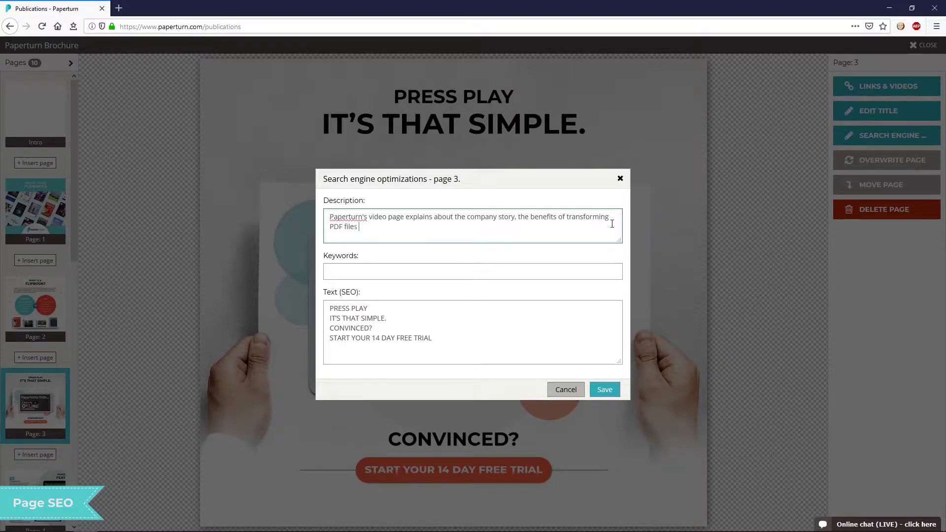
type(" into stunning online flipbooks, sharing and embedding flipbooks onto yo")
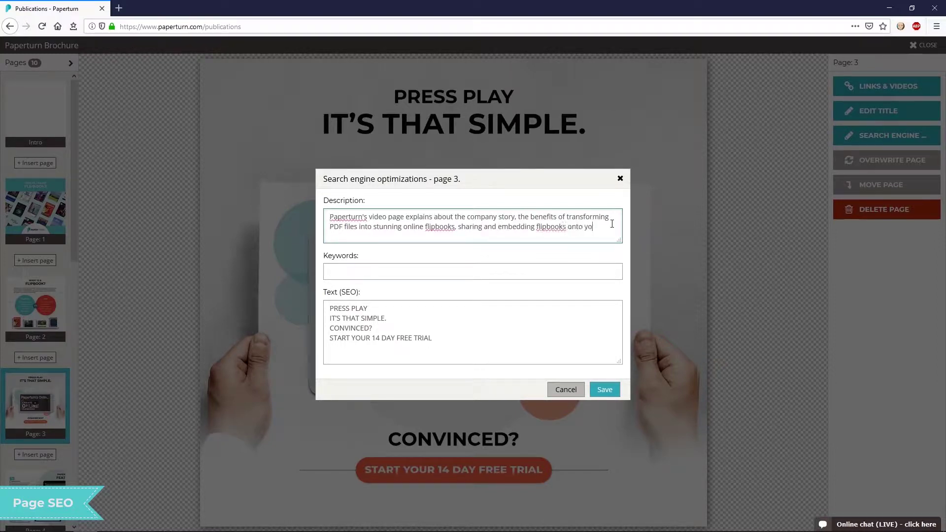
type("ur website and the positive effect flipbooks have on increase of s")
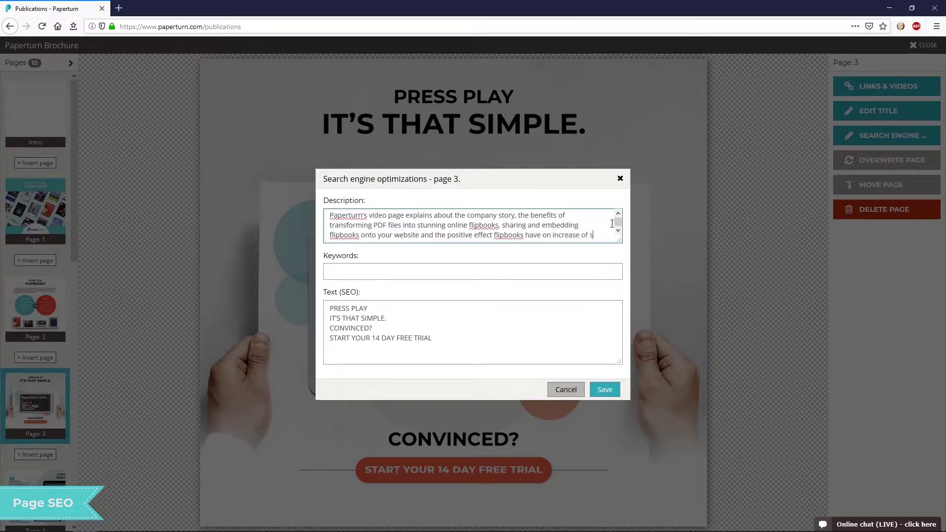
type("ales, brand awareness and return on investment.")
key("Tab")
type("co")
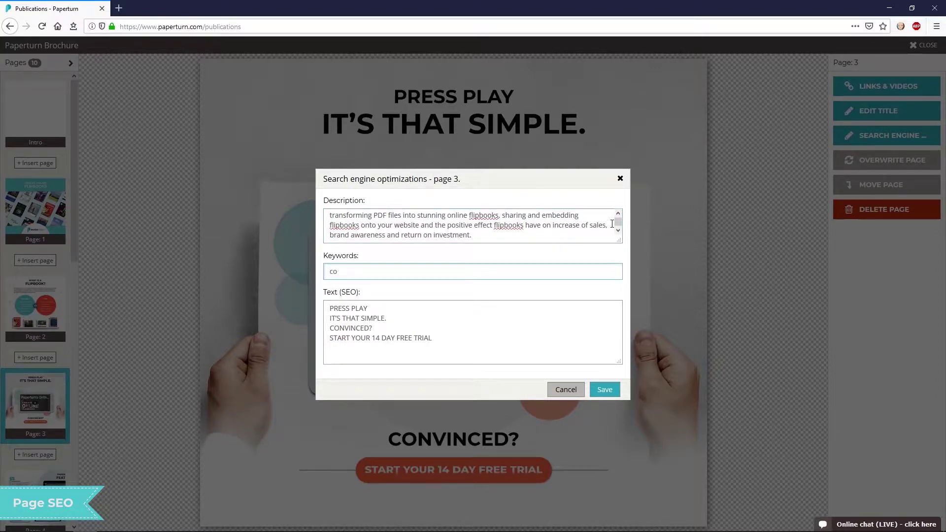
type("mpany video, company story, video, watch video, intro video,")
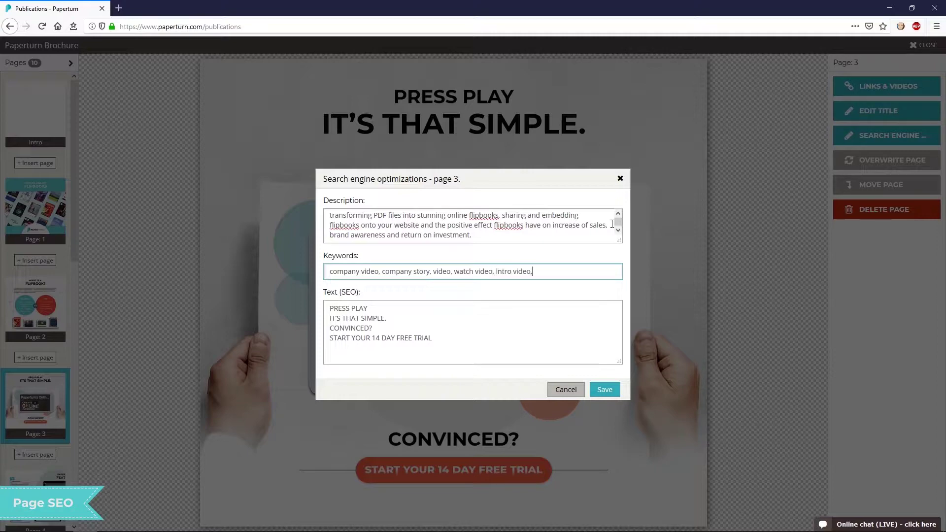
type(" what is a flipbook")
left_click(602, 386)
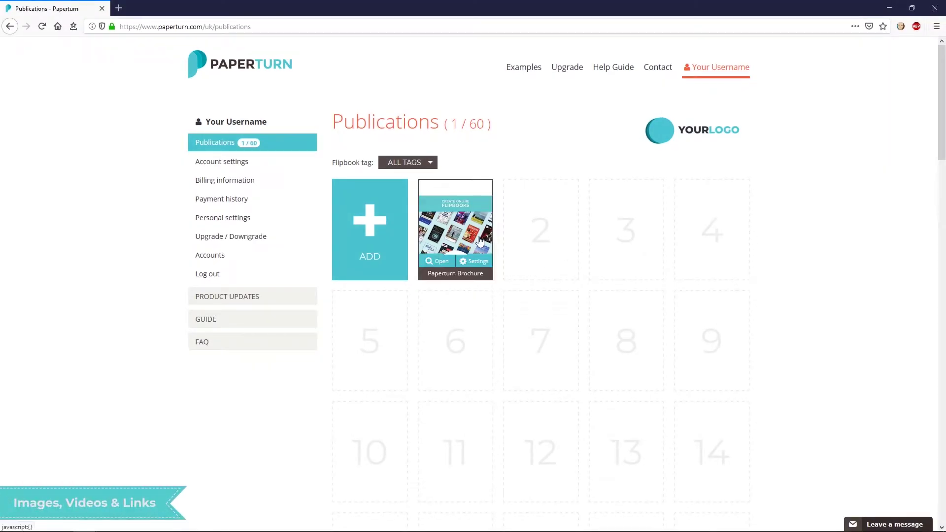
Step: Open the links-and-videos editor for page 3 via the brochure's Links/Video & SEO settings
left_click(476, 262)
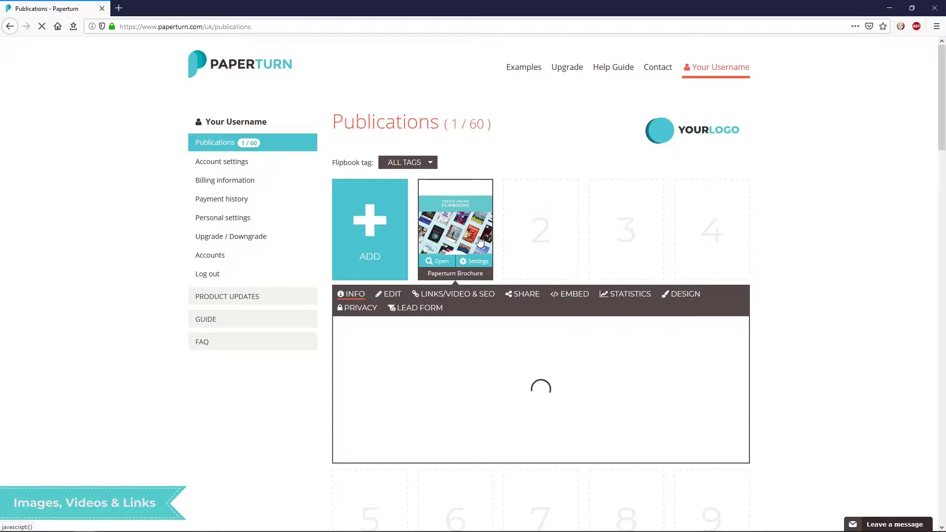
left_click(471, 296)
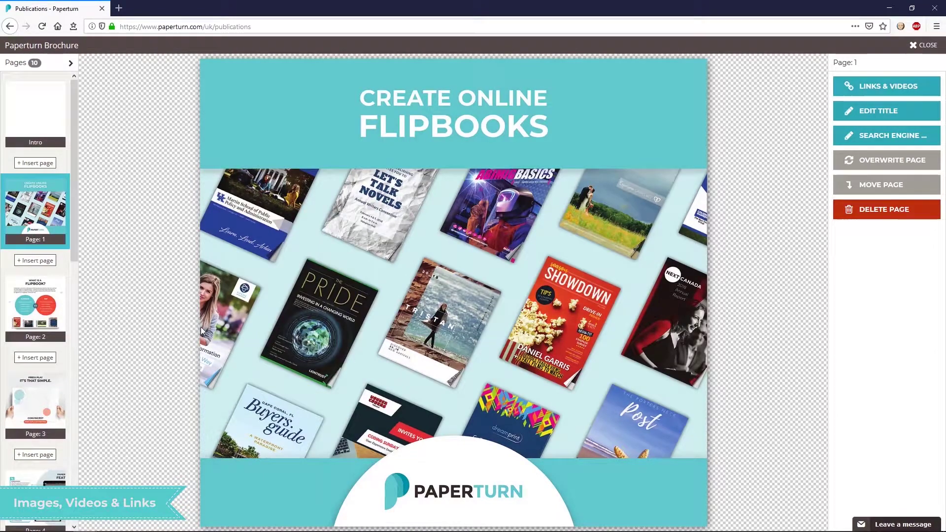
left_click(55, 395)
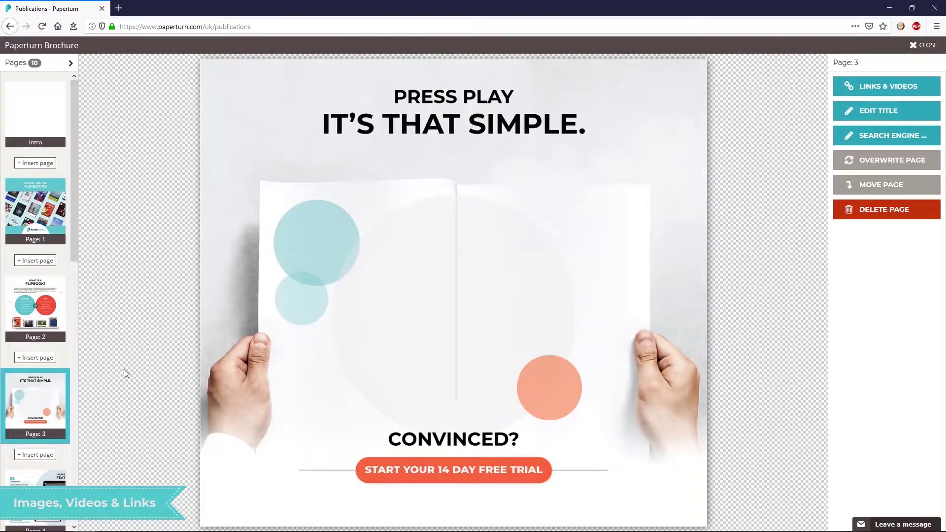
left_click(870, 86)
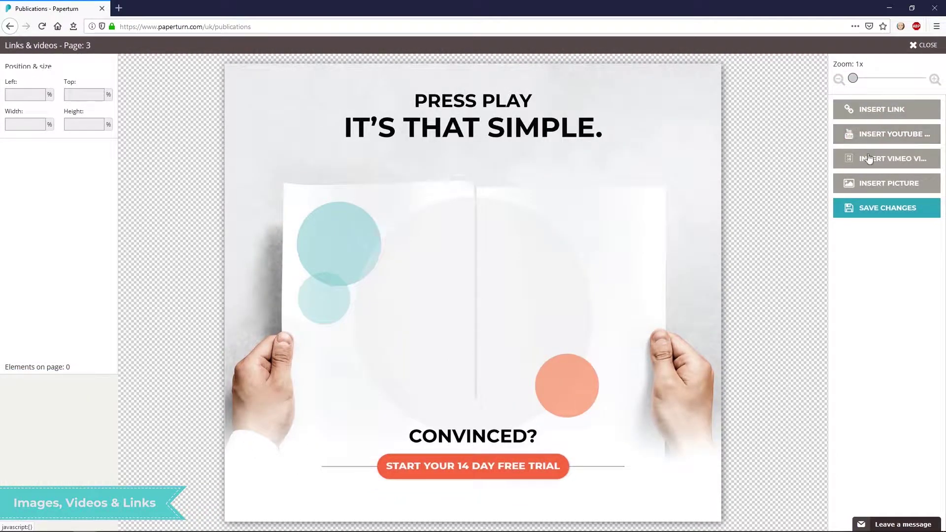
Step: Insert the ipad.png picture onto page 3
left_click(877, 184)
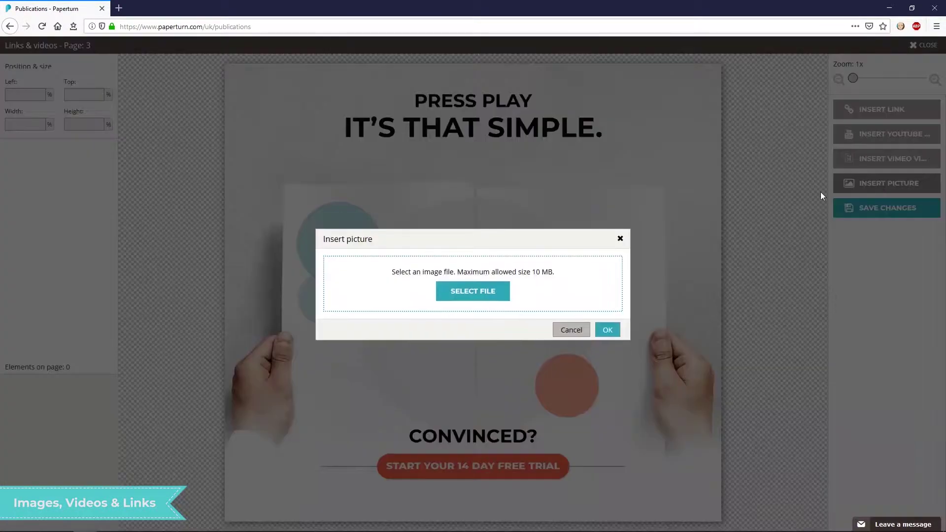
left_click(477, 292)
left_click(257, 183)
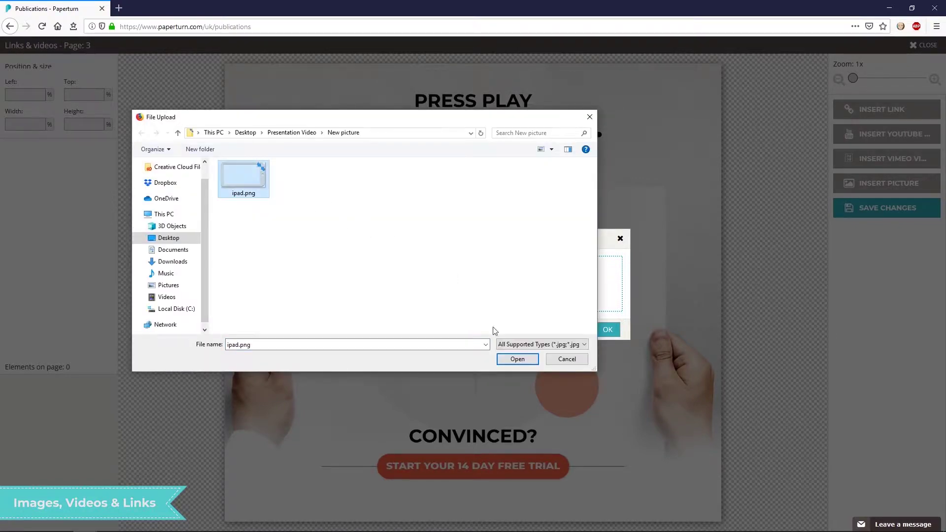
left_click(515, 358)
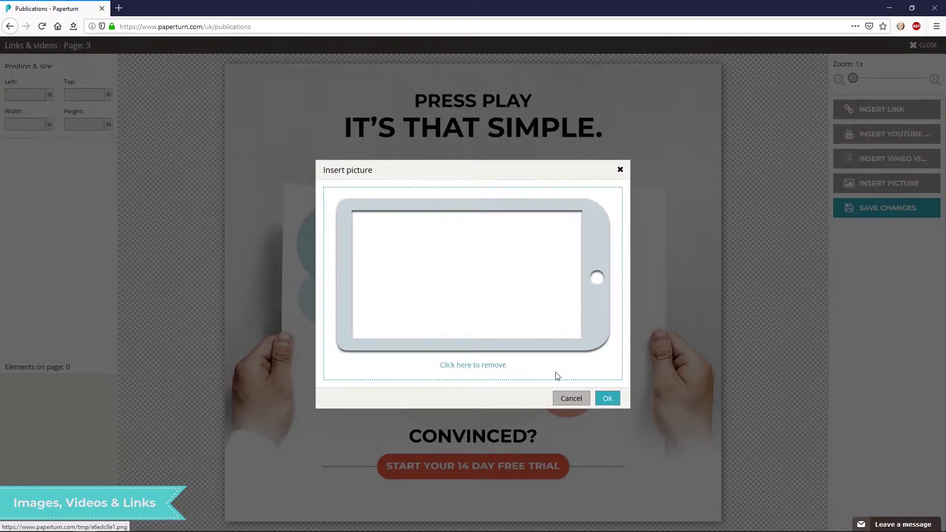
left_click(607, 400)
Step: Move the iPad picture up-left, enlarge it across the page middle and save changes
left_click_drag(540, 326, 481, 292)
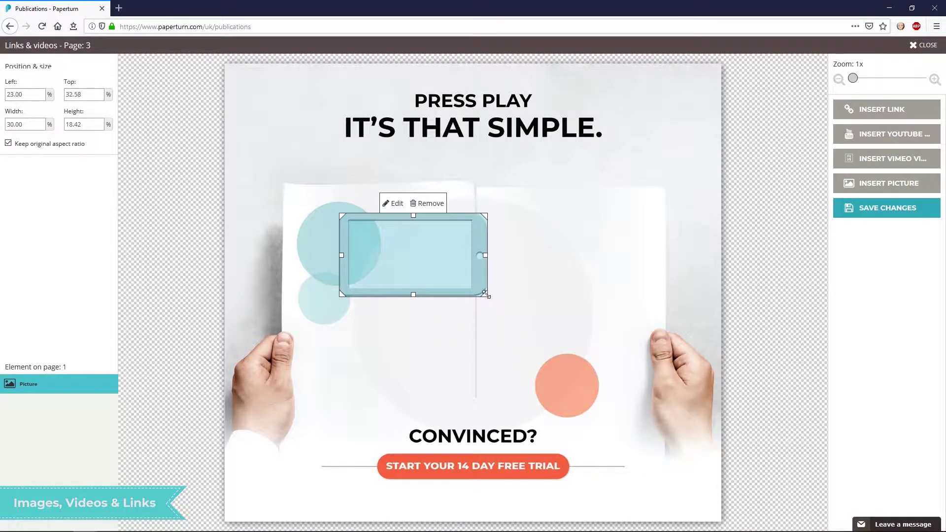
mouse_move(486, 295)
left_mouse_down()
mouse_move(629, 387)
mouse_move(608, 365)
left_mouse_up()
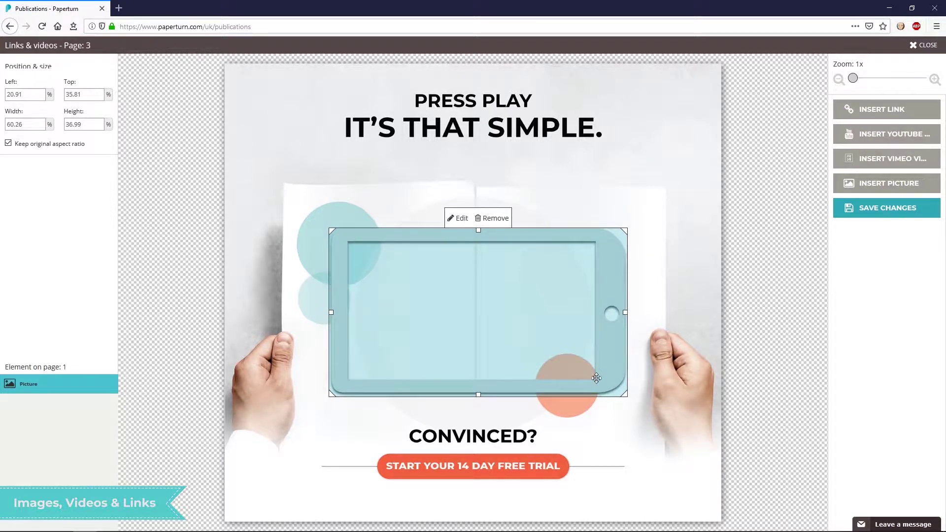
left_click(880, 216)
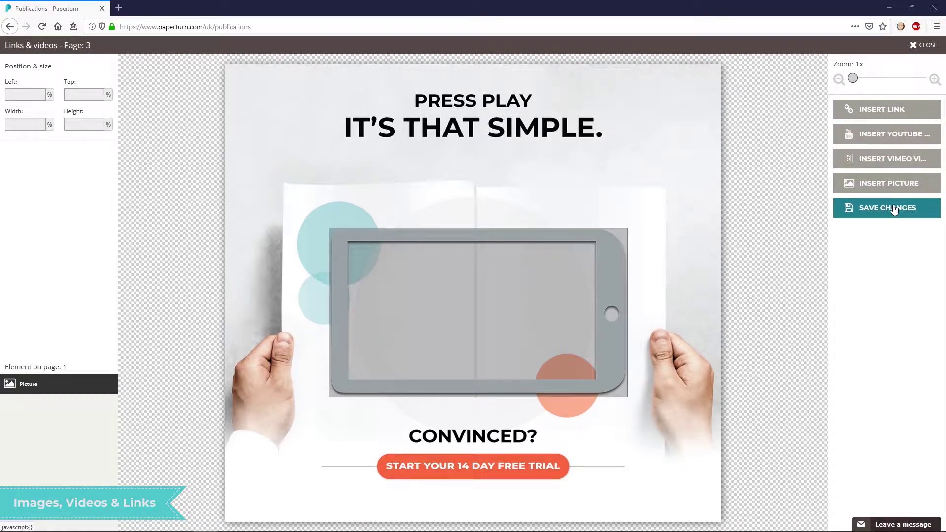
Step: Embed a YouTube video from the pasted URL, enlarge it to fill the tablet screen and save
left_click(897, 134)
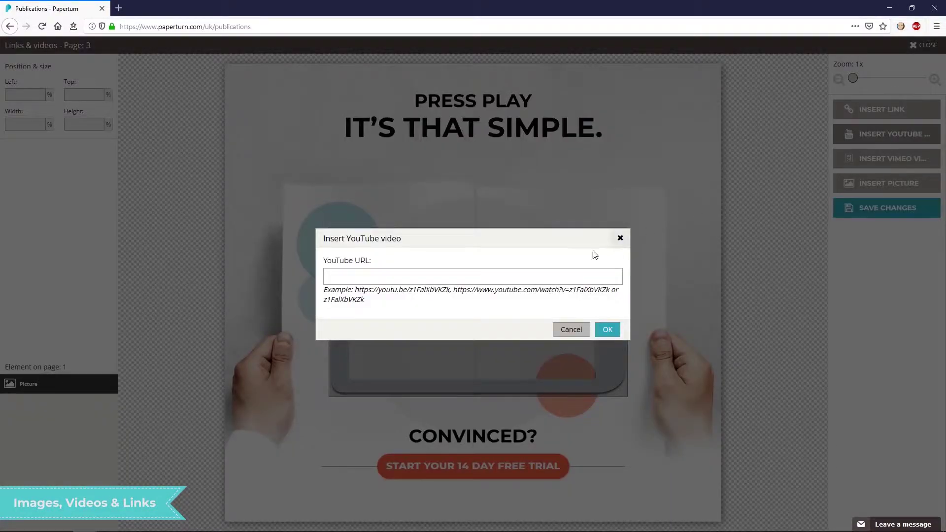
left_click(529, 275)
type("https://www.youtube.com/watch?v=q0nkrcMDCmc")
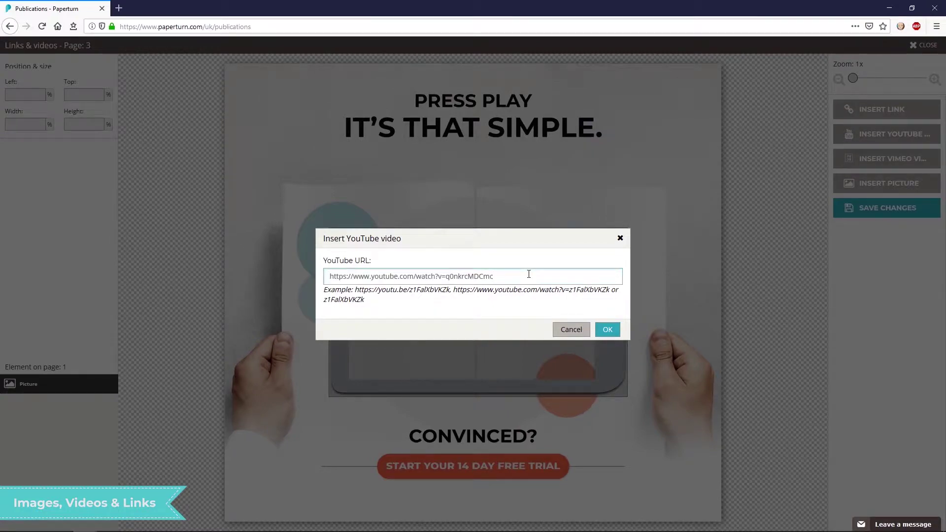
left_click(609, 331)
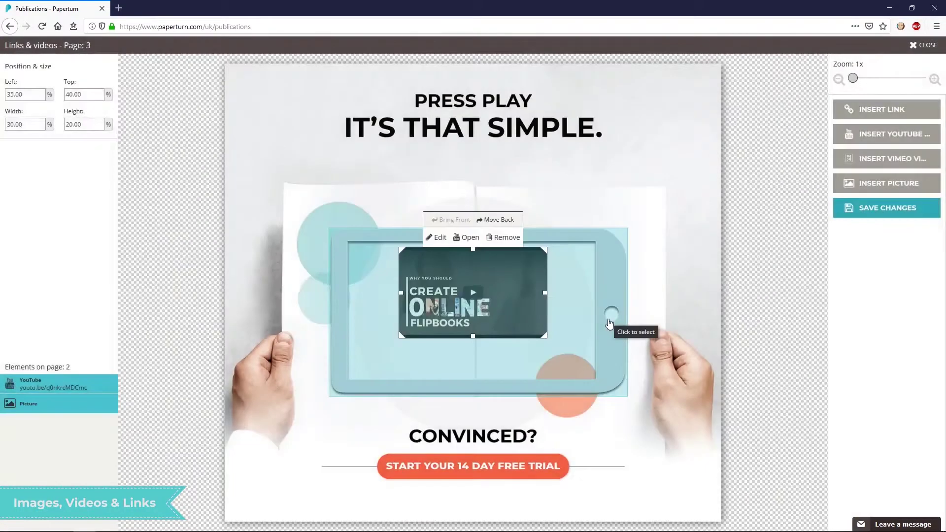
left_click(461, 285)
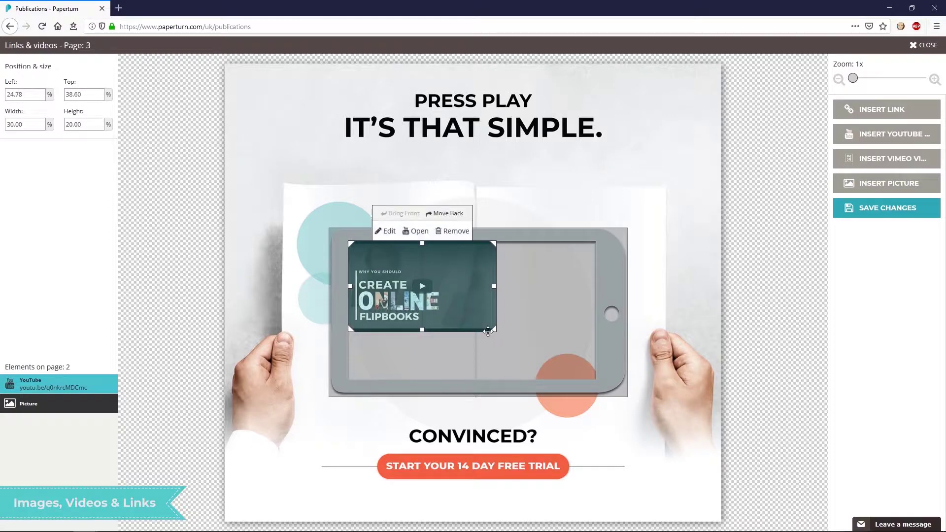
left_click_drag(497, 330, 591, 376)
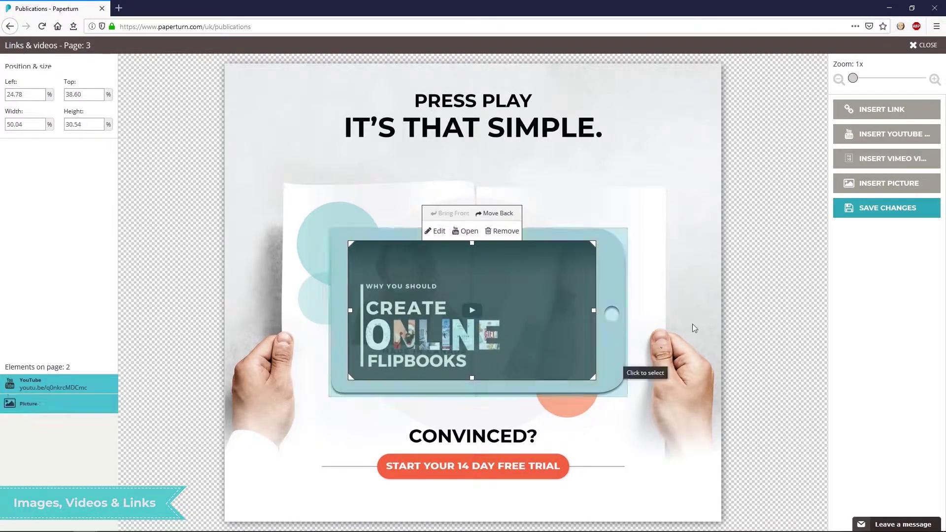
left_click(900, 213)
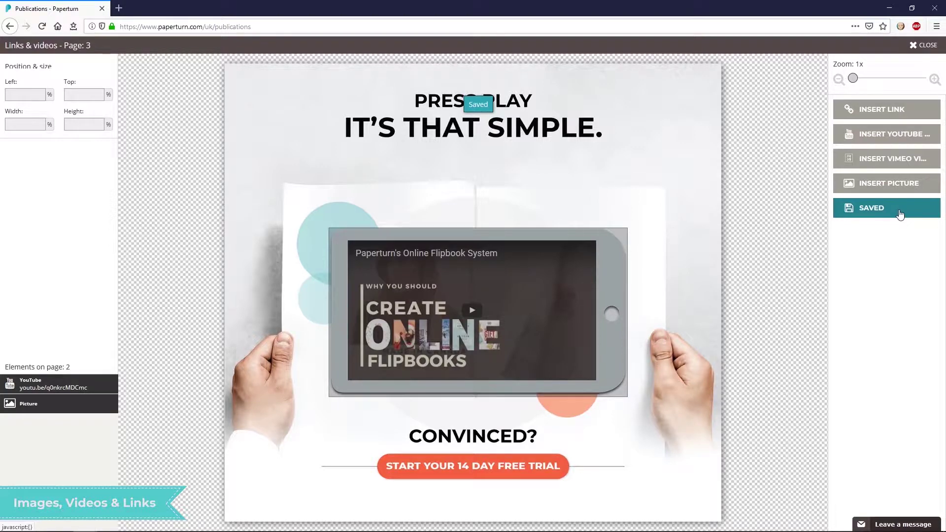
Step: Add a 'Try us for free' link with the free-trial URL fitted over the trial button, save, and return to publications
left_click(892, 114)
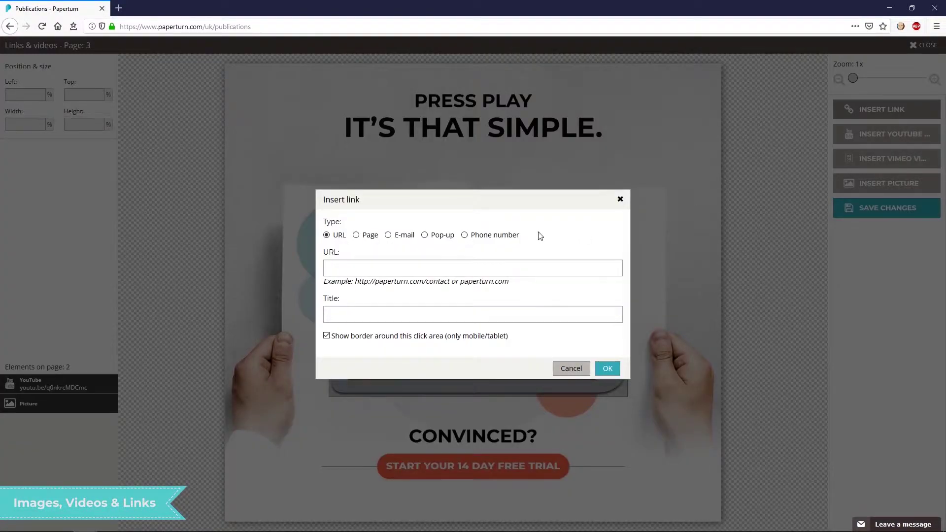
left_click(436, 271)
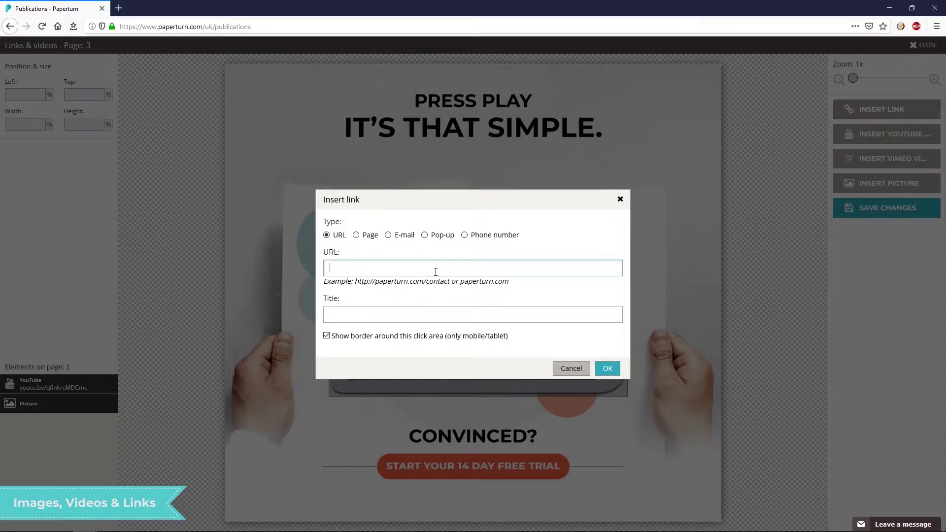
type("https://www.paperturn.com/free-trial-pdf-flip-book")
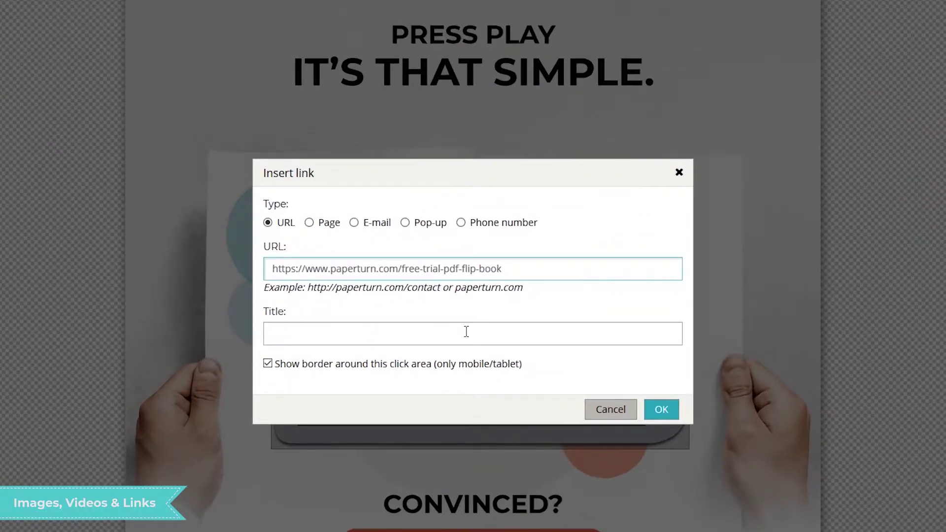
left_click(465, 331)
type("Try us")
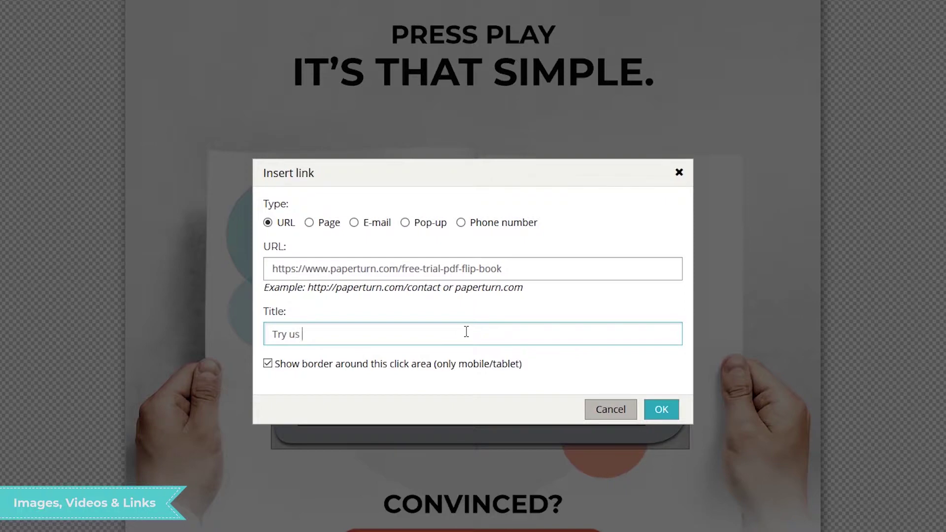
type("ree")
left_click(662, 409)
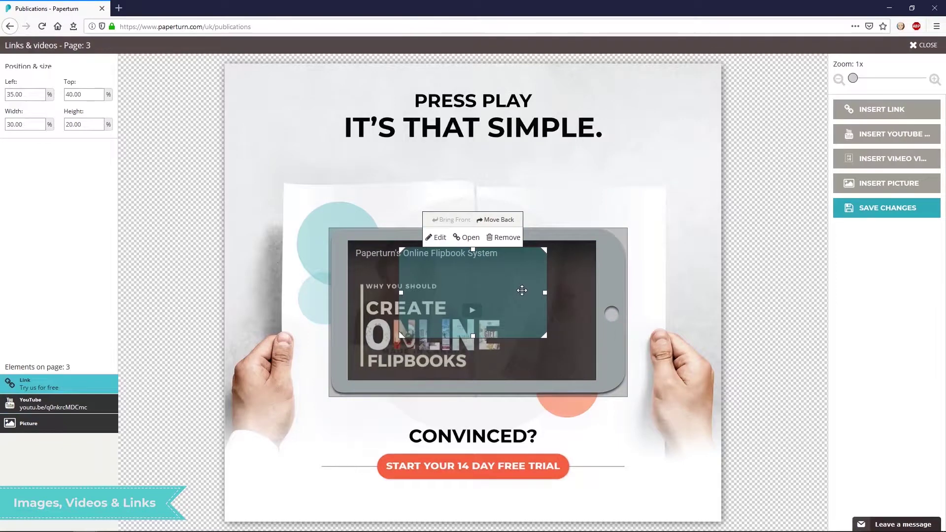
mouse_move(521, 289)
left_mouse_down()
mouse_move(524, 445)
mouse_move(570, 455)
left_mouse_up()
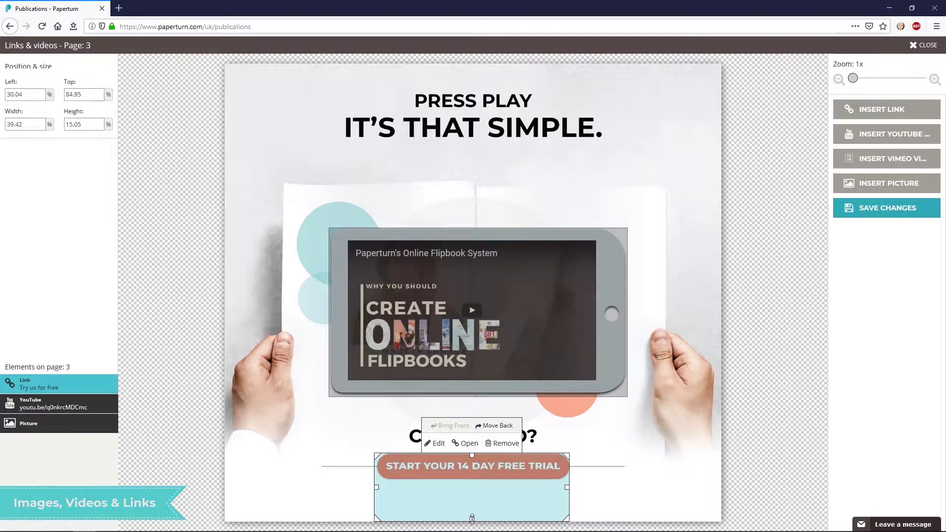
left_click_drag(473, 519, 487, 477)
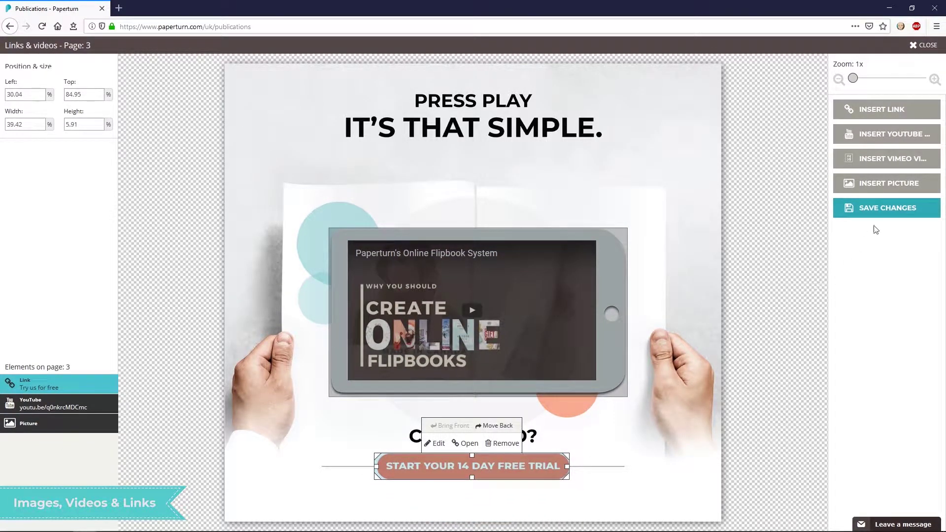
left_click(882, 215)
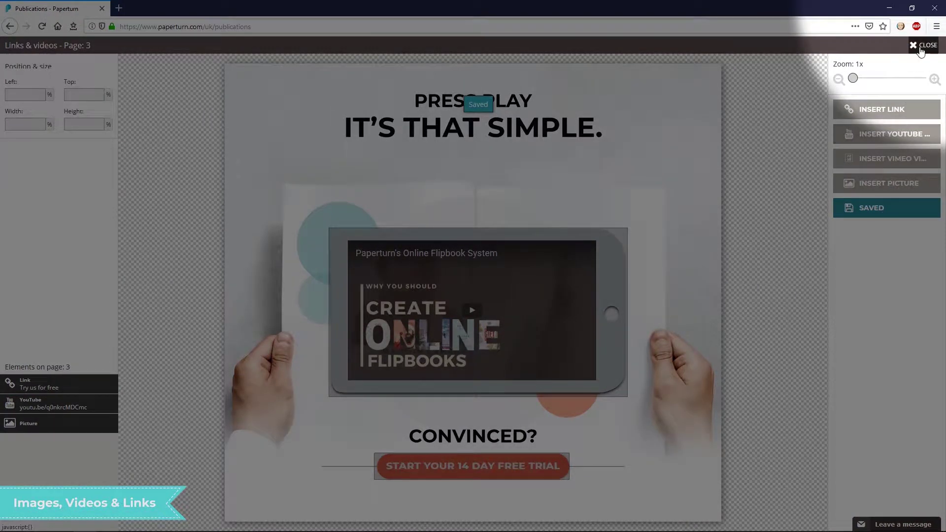
left_click(921, 48)
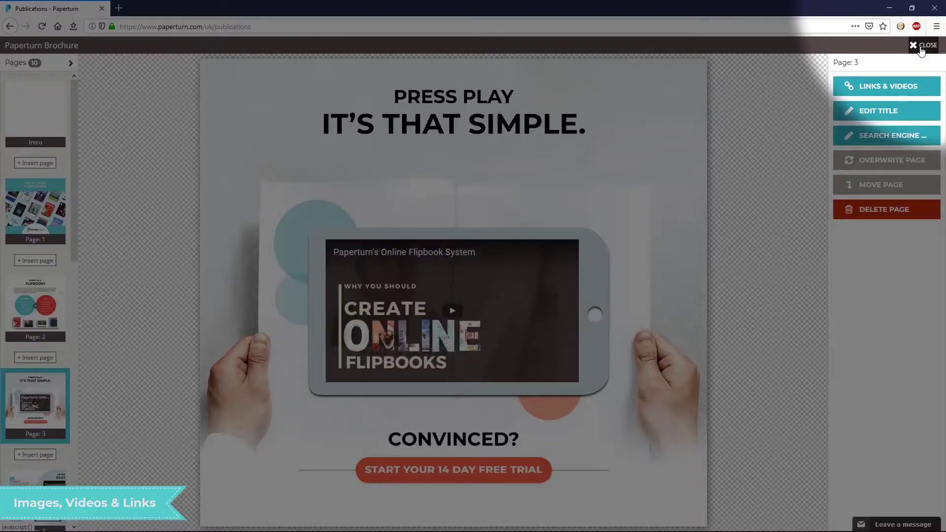
left_click(920, 47)
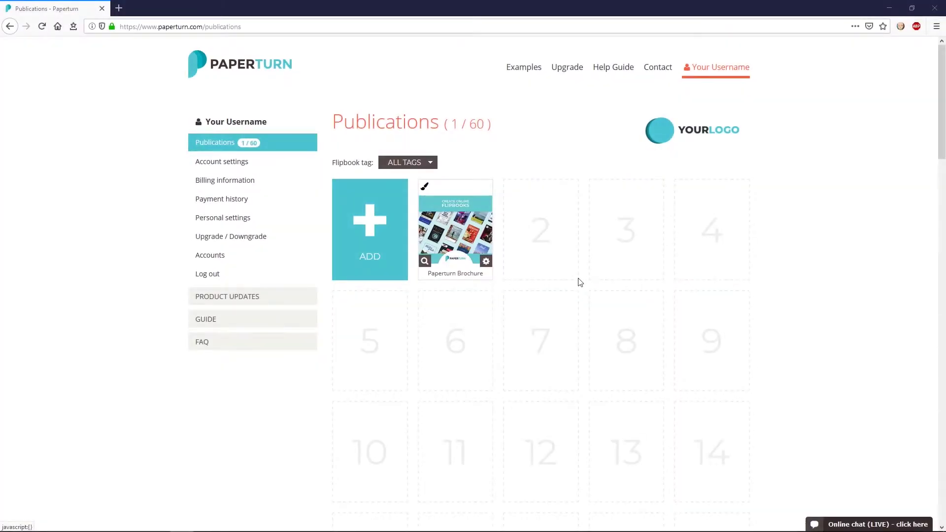
mouse_move(455, 229)
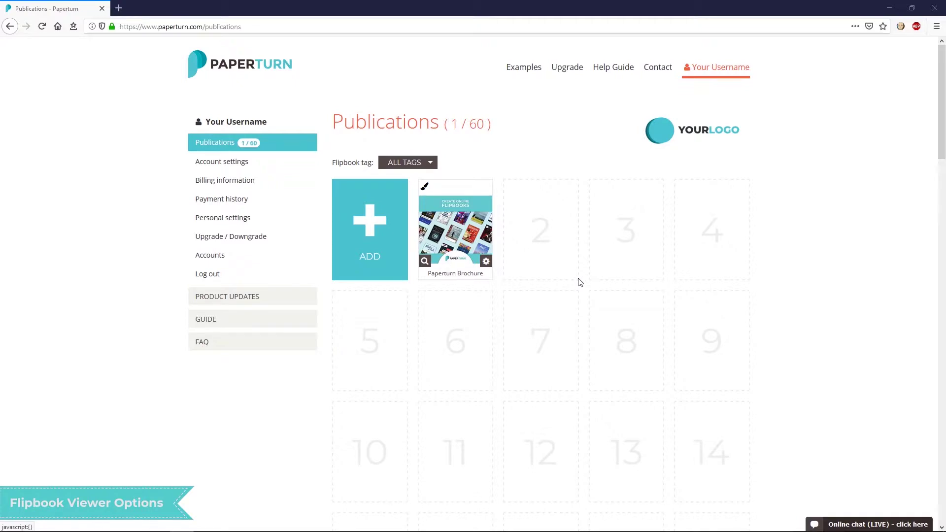
left_click(453, 264)
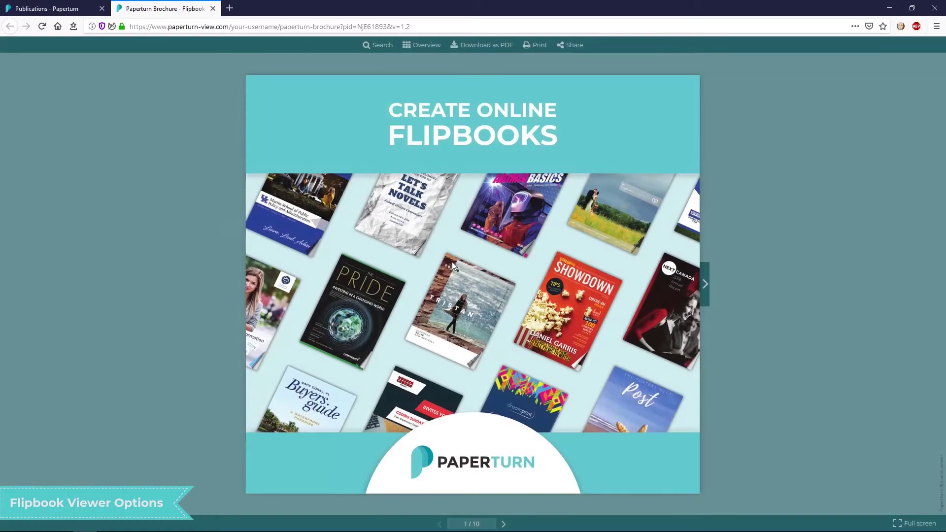
left_click(705, 286)
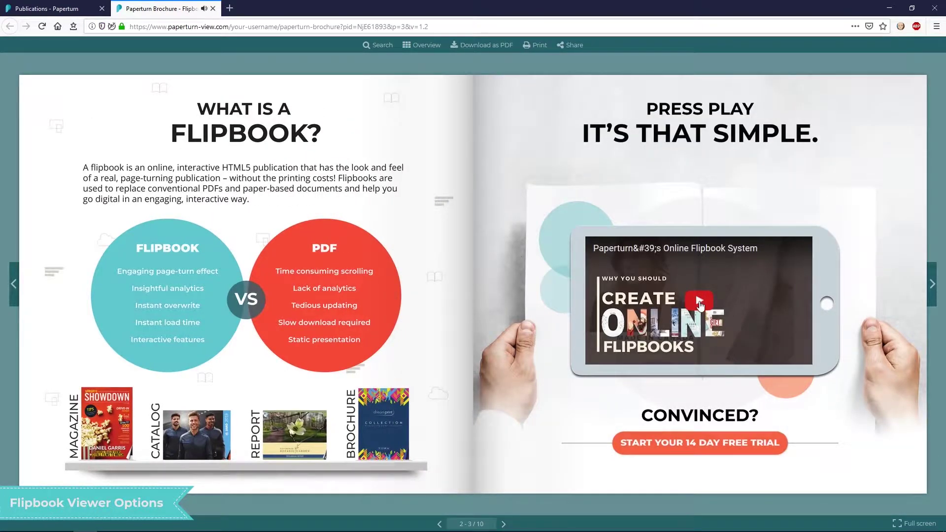
left_click(700, 304)
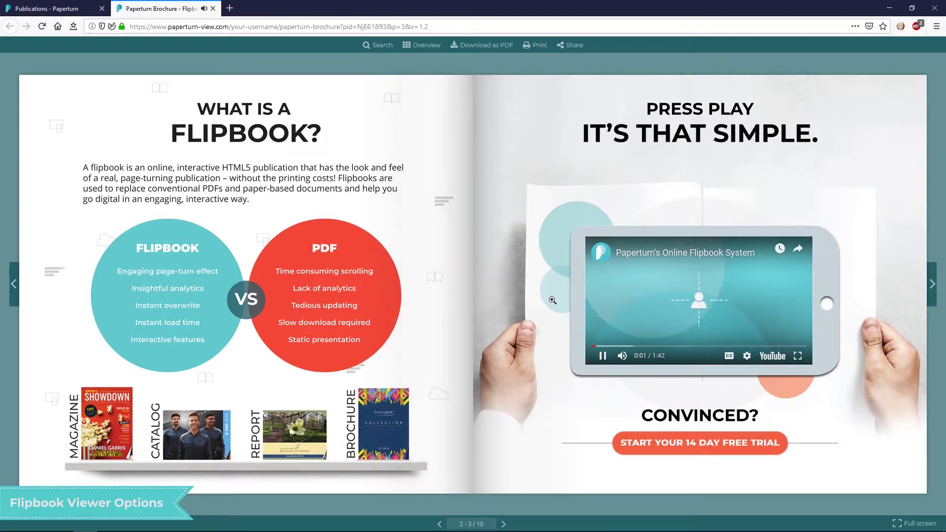
left_click(613, 308)
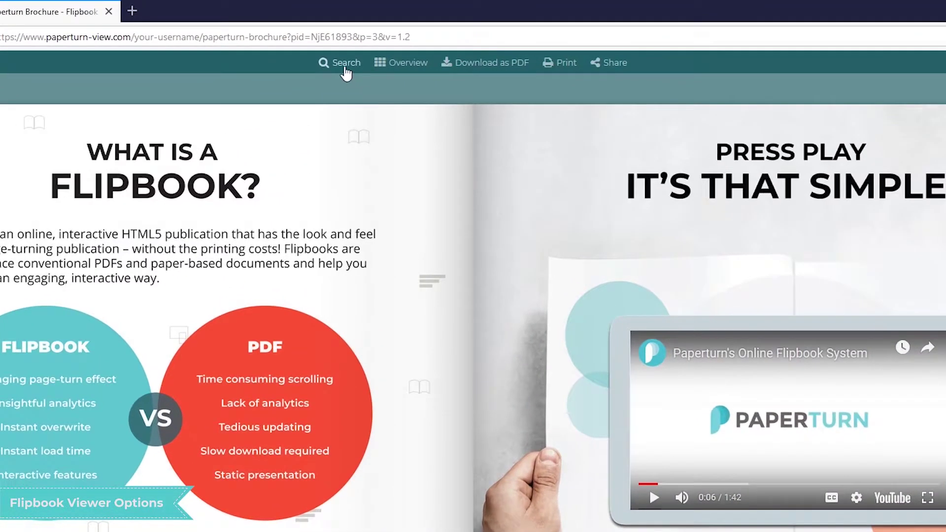
left_click(344, 66)
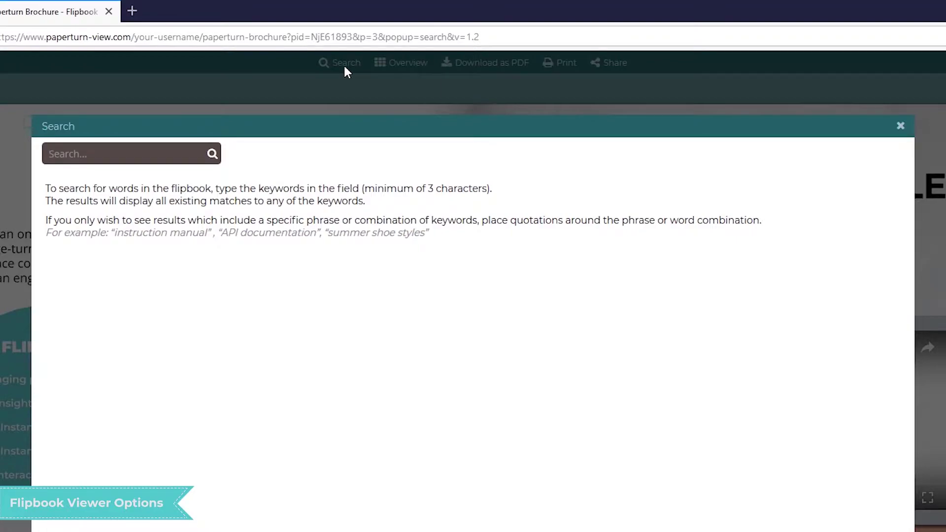
left_click(343, 63)
left_click(399, 69)
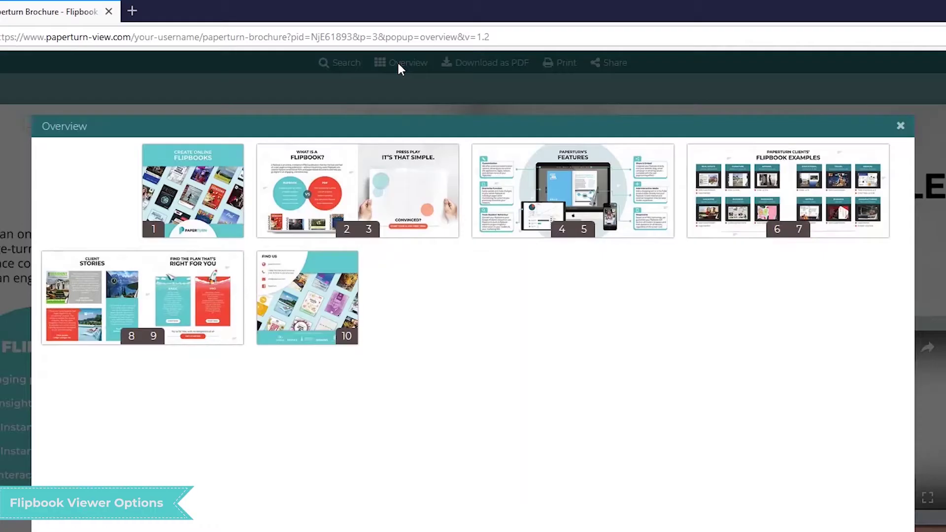
left_click(397, 62)
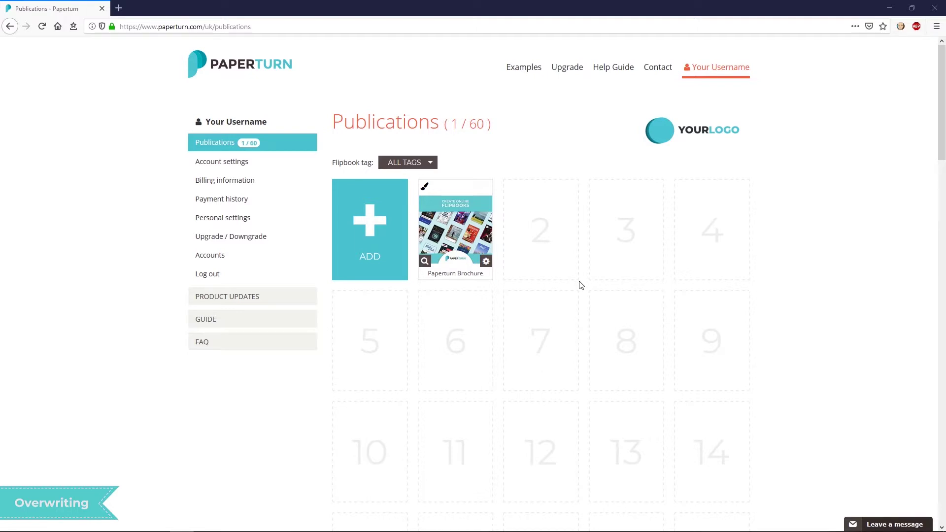
left_click(468, 252)
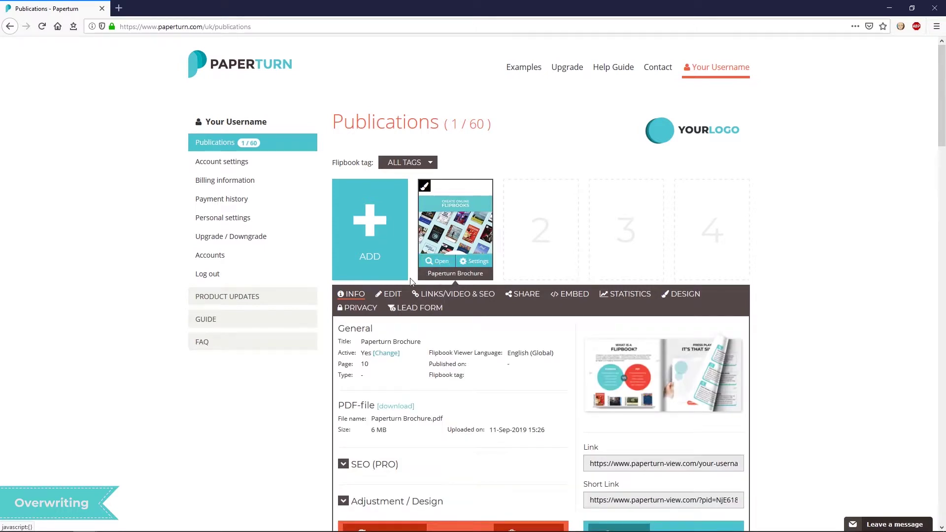
left_click(395, 298)
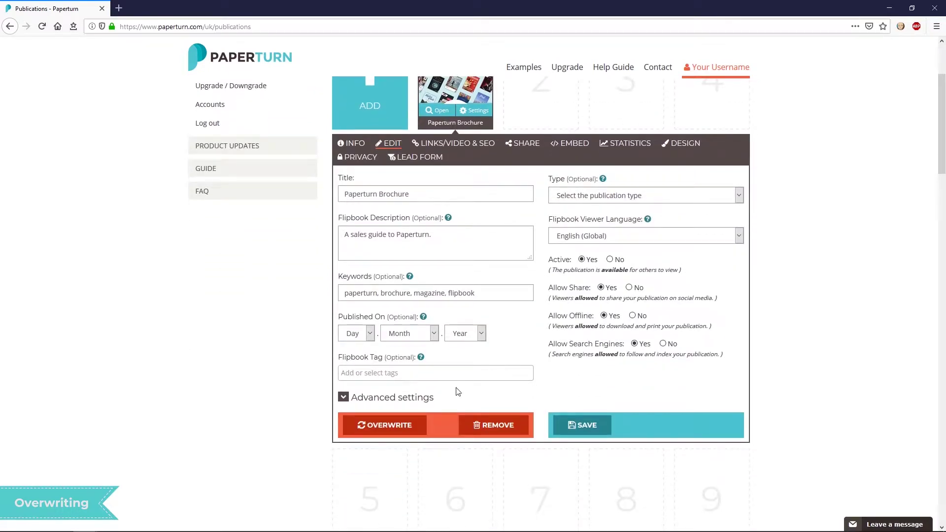
left_click(367, 434)
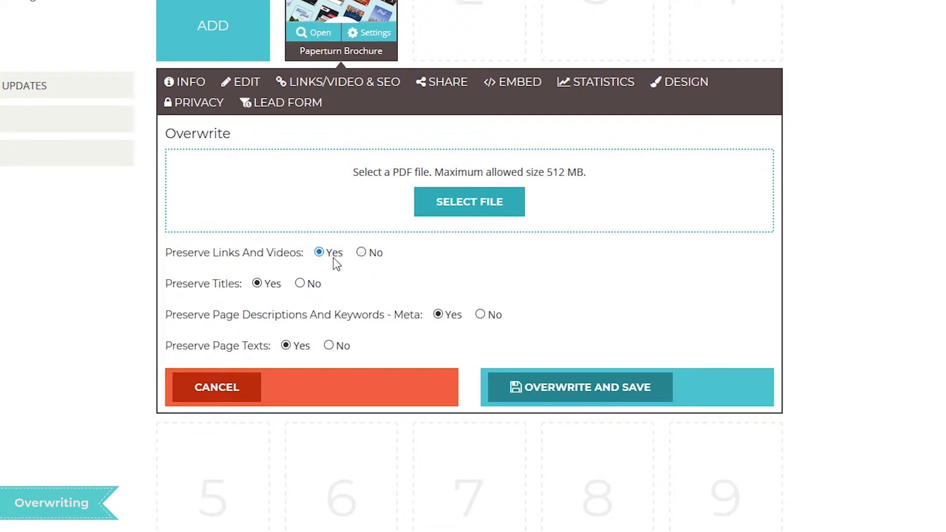
left_click(300, 283)
left_click(488, 317)
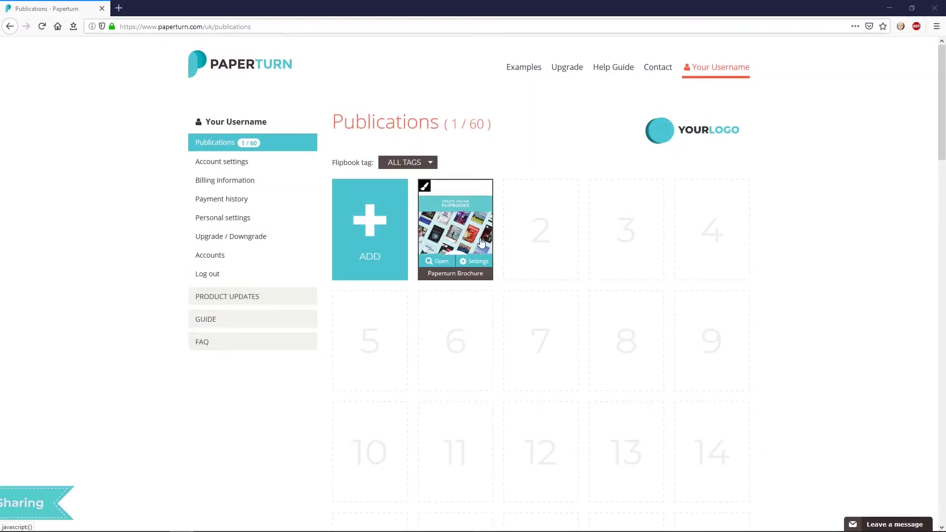
Step: Show the brochure's Share options and select the full and short flipbook links
left_click(479, 244)
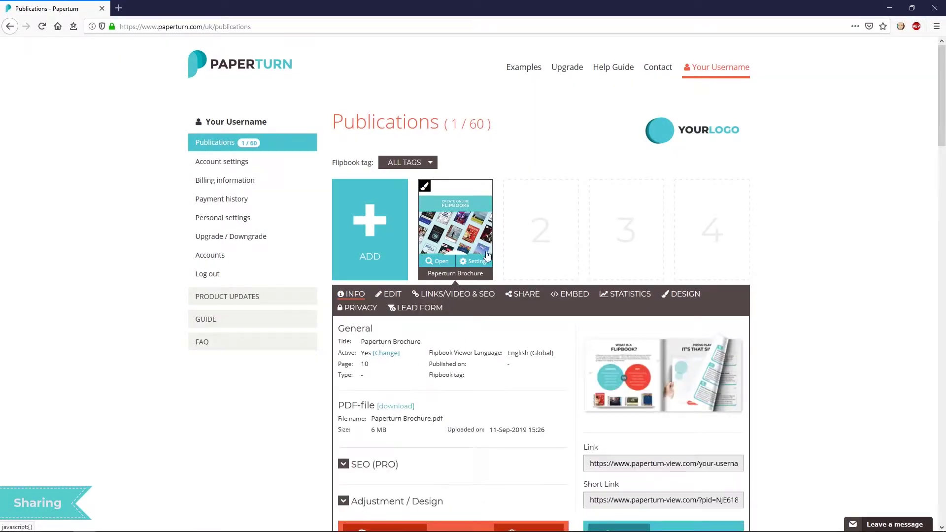
left_click(527, 294)
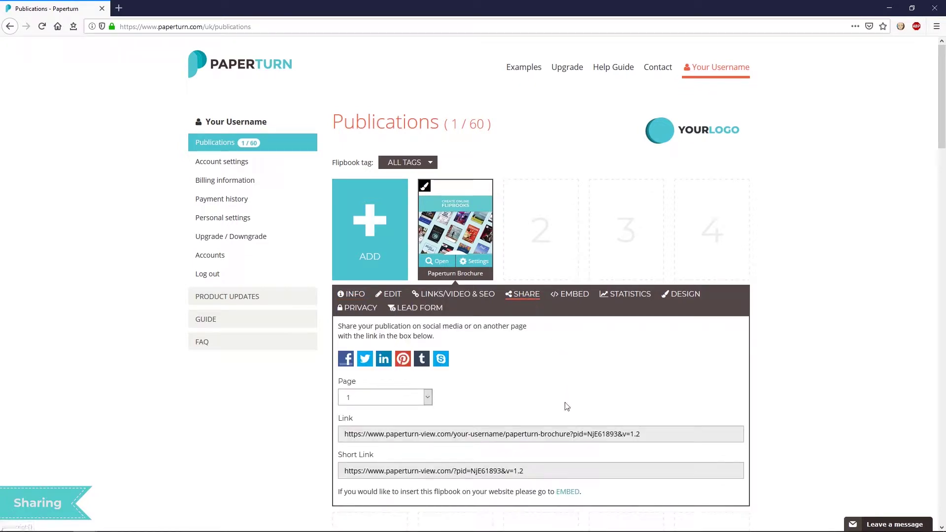
left_click(558, 439)
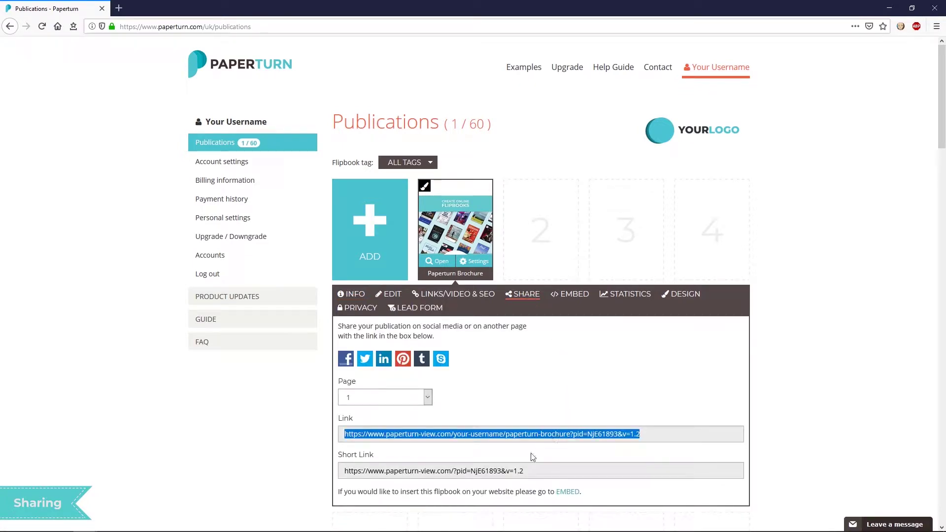
left_click(515, 471)
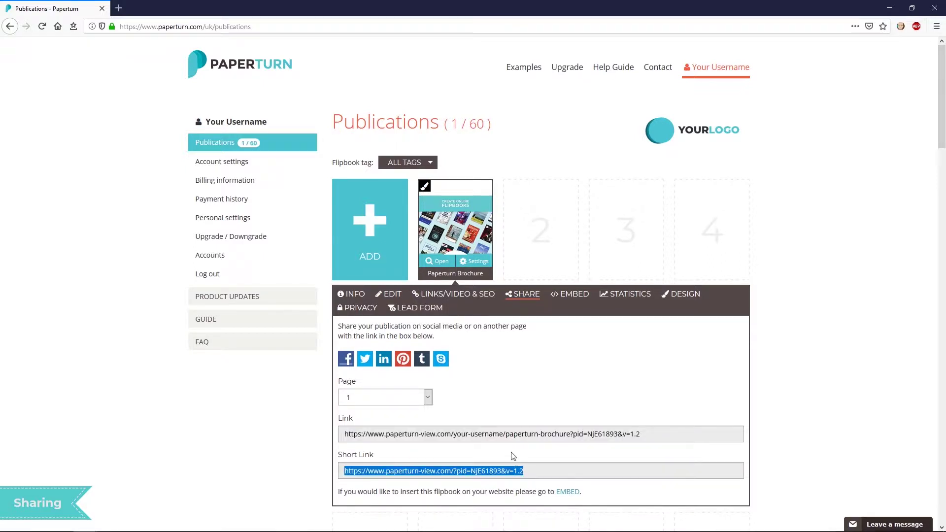
Step: Set the share link to open at page 6 and share it on social media
left_click(428, 398)
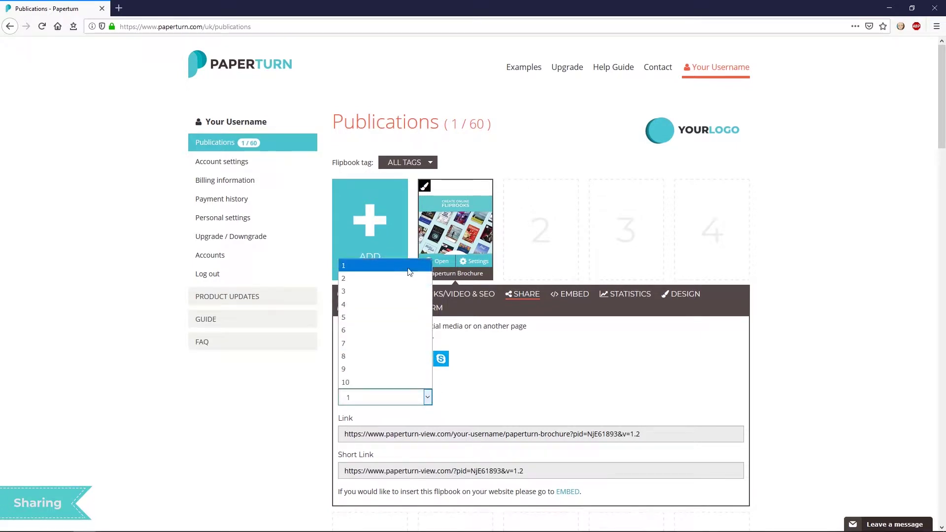
left_click(398, 318)
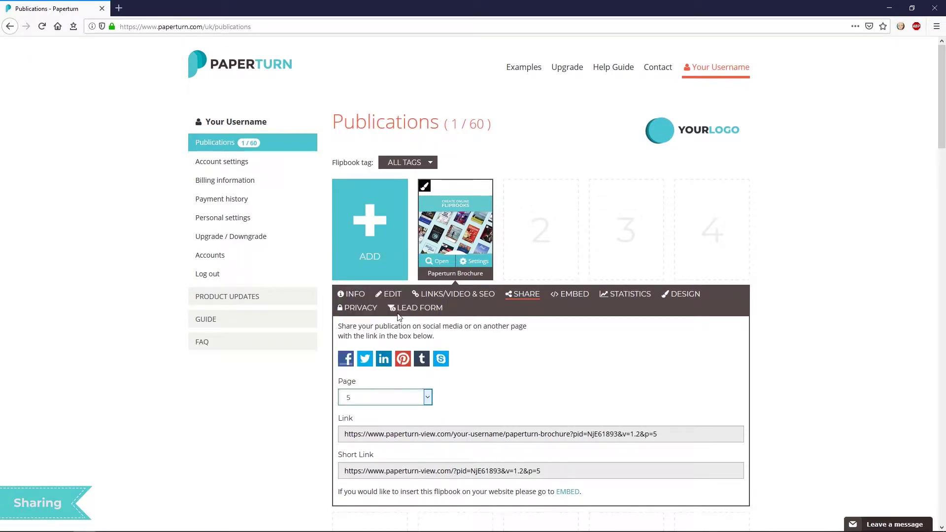
left_click(410, 396)
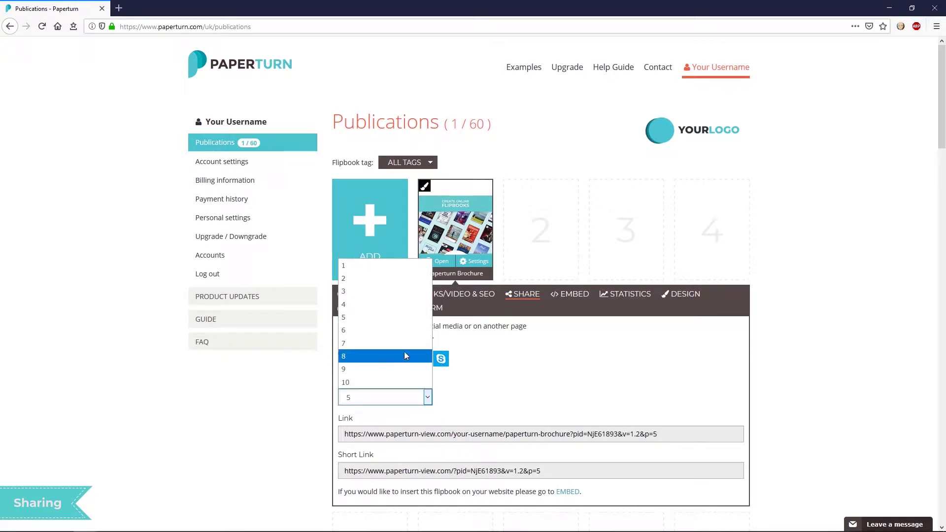
left_click(402, 330)
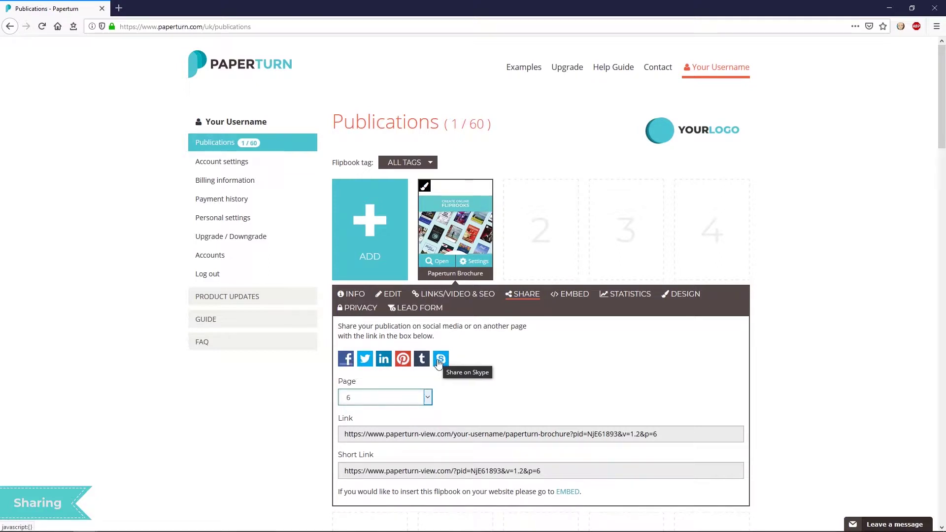
left_click(370, 361)
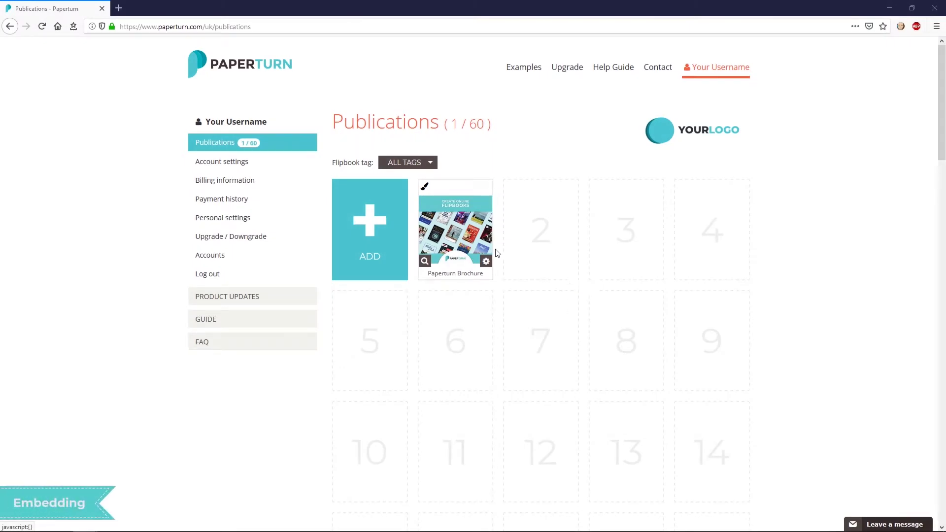
Step: Switch the brochure's embed to a static picture and copy it to the clipboard
left_click(477, 244)
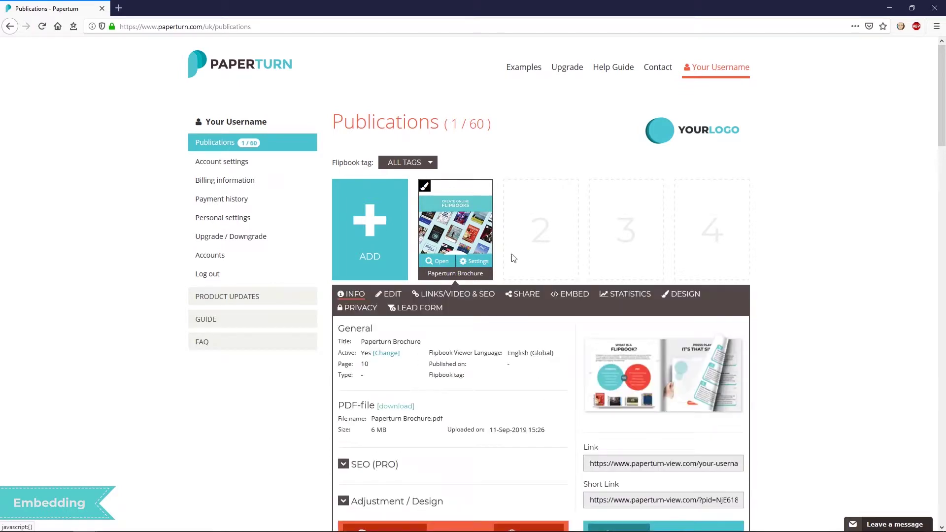
left_click(577, 298)
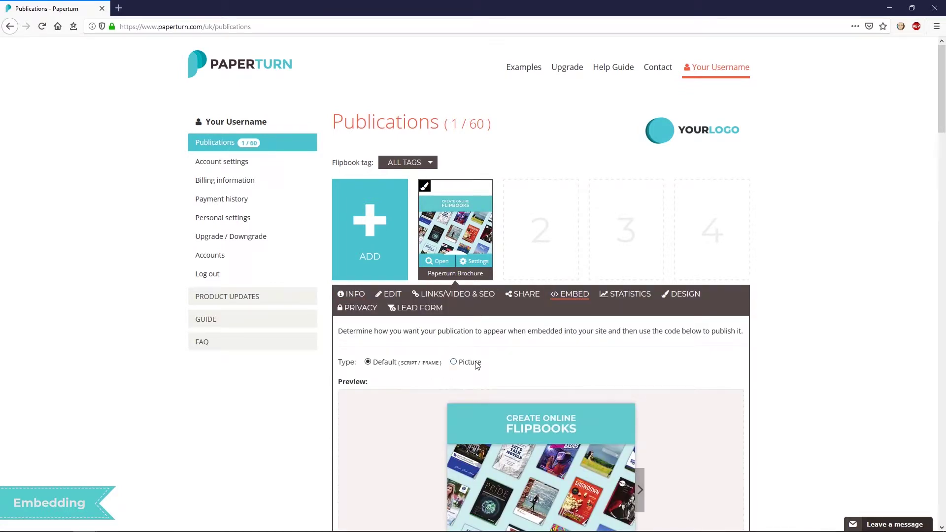
left_click(475, 363)
scroll(476, 366, "down", 5)
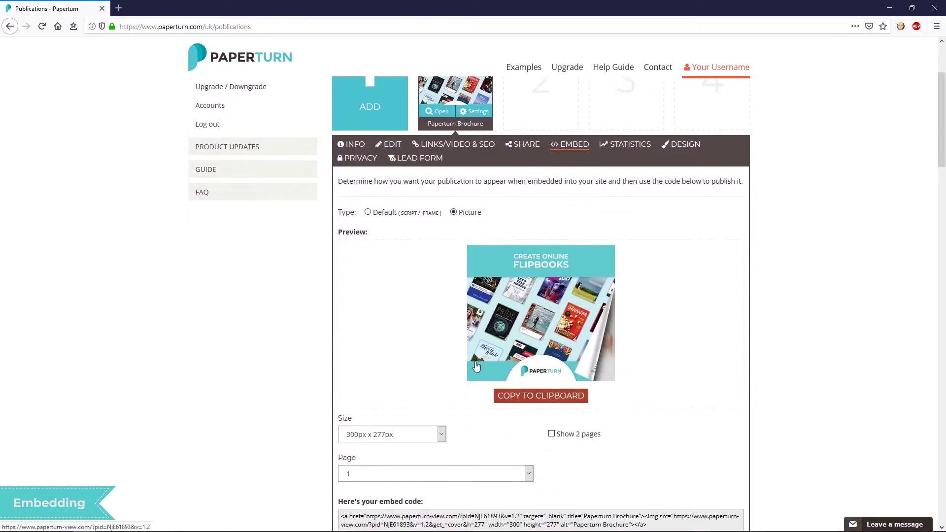
scroll(476, 366, "down", 1)
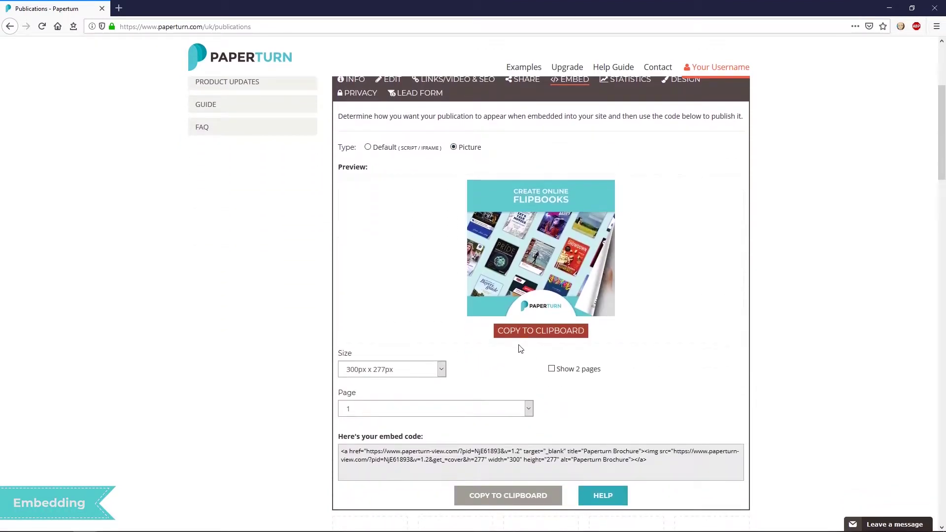
left_click(540, 334)
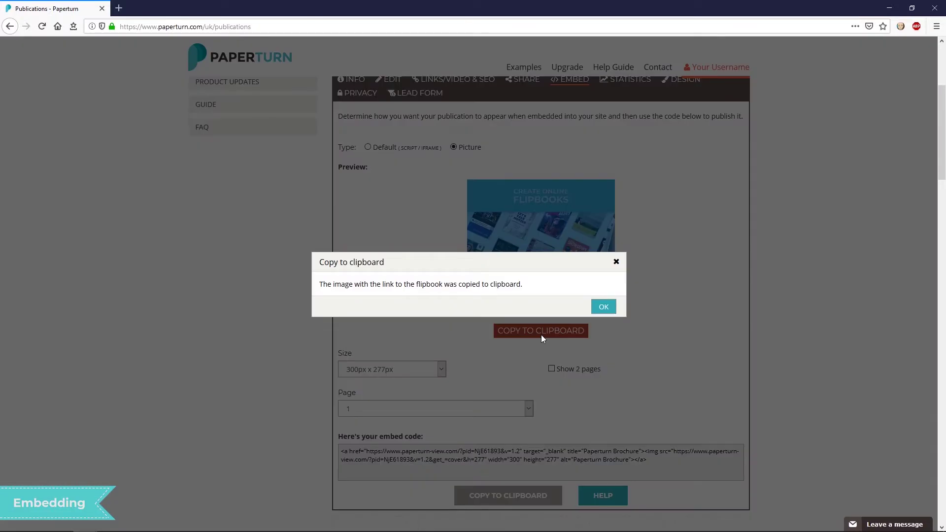
left_click(602, 307)
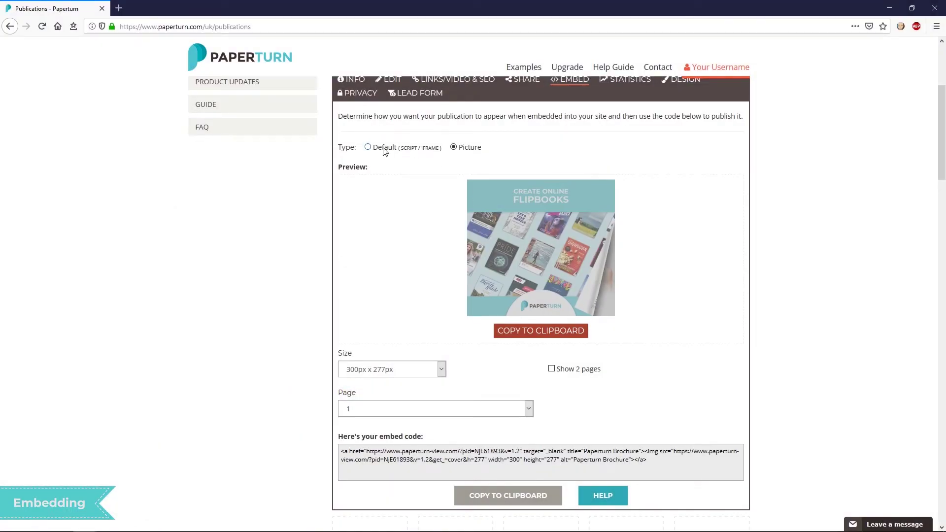
Step: Switch back to the default flipbook embed opening at page 3 and select its code
left_click(368, 147)
mouse_move(540, 276)
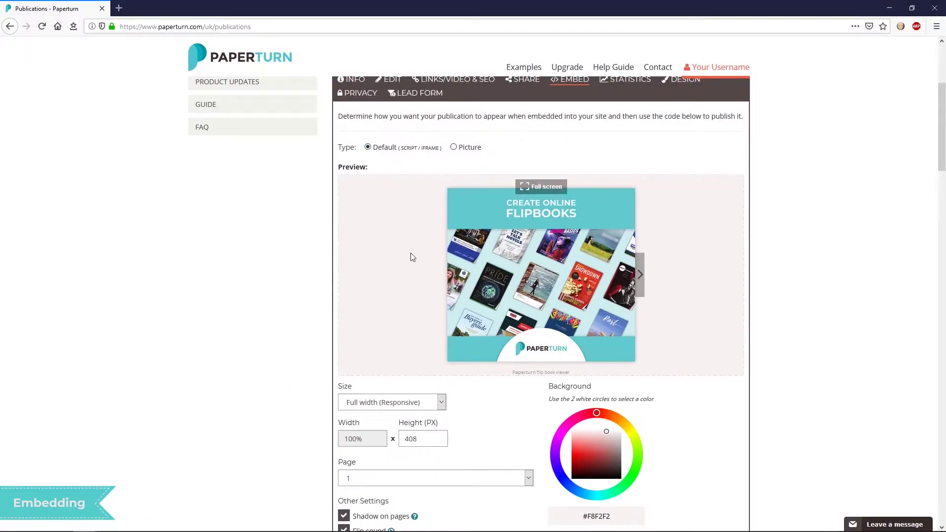
left_click(642, 274)
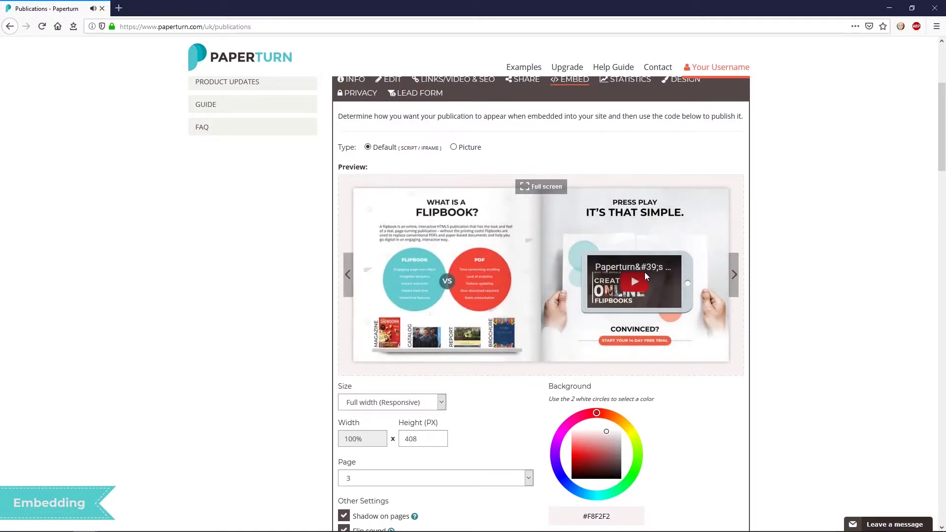
scroll(732, 392, "down", 5)
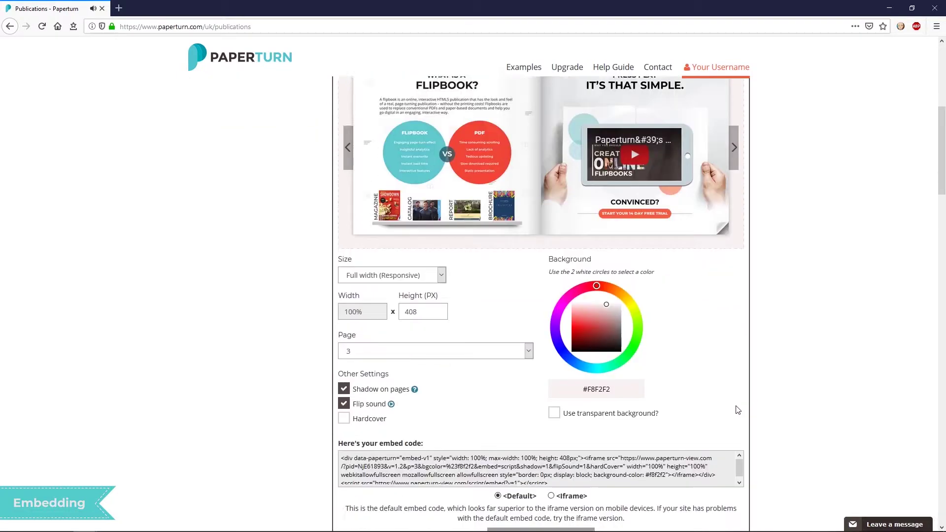
left_click(647, 397)
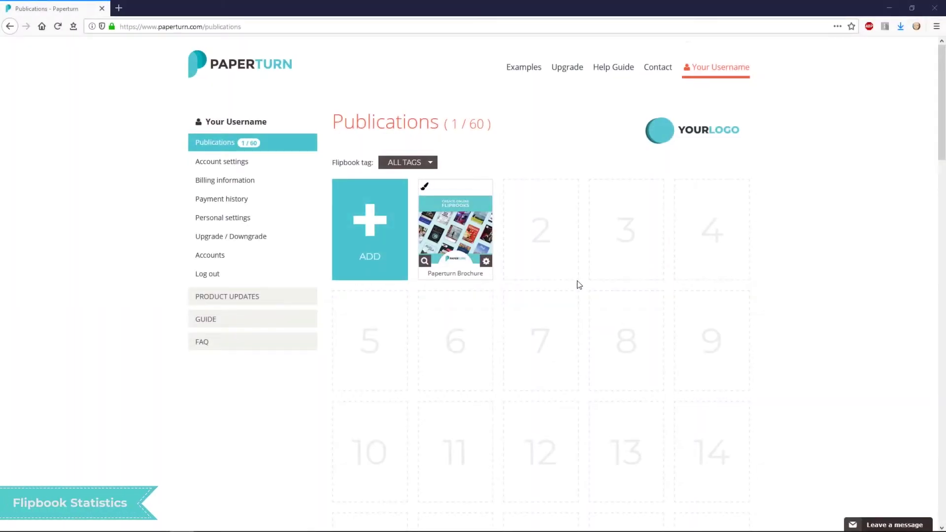
Step: View the Paperturn Brochure's statistics: views, devices, traffic sources and link clicks
left_click(463, 239)
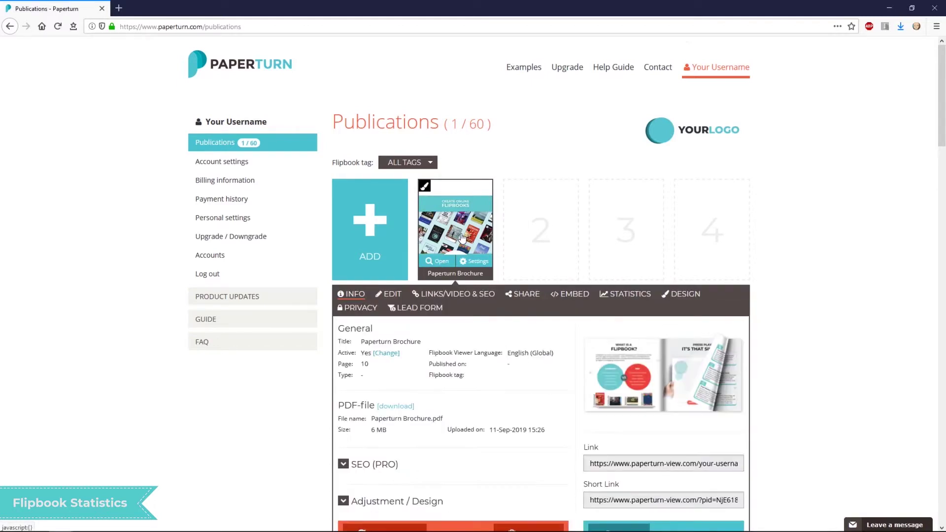
left_click(628, 296)
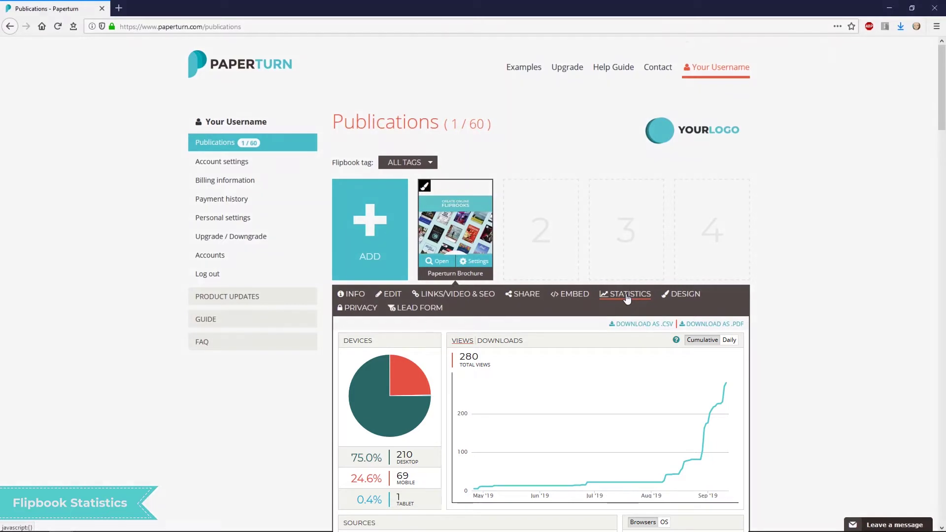
scroll(487, 326, "down", 1)
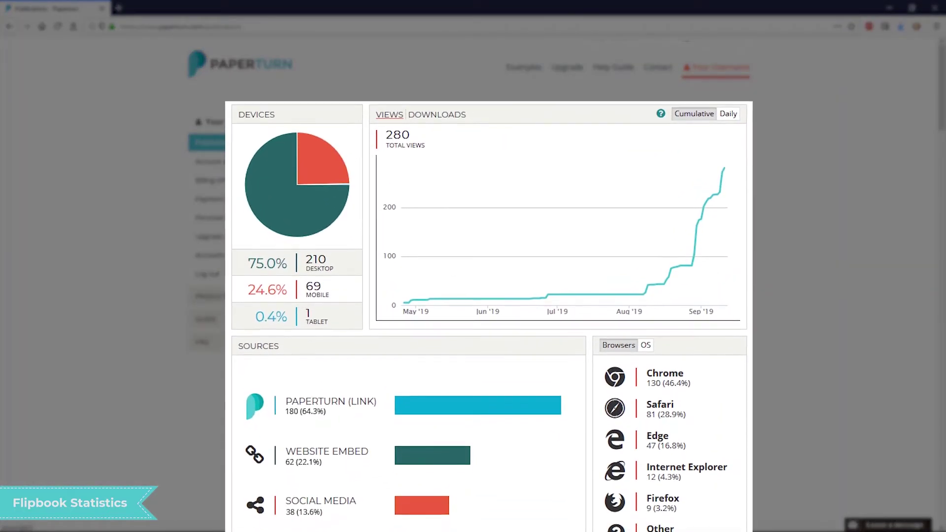
scroll(488, 326, "down", 1)
scroll(487, 326, "down", 1)
scroll(488, 325, "down", 1)
scroll(488, 325, "down", 1)
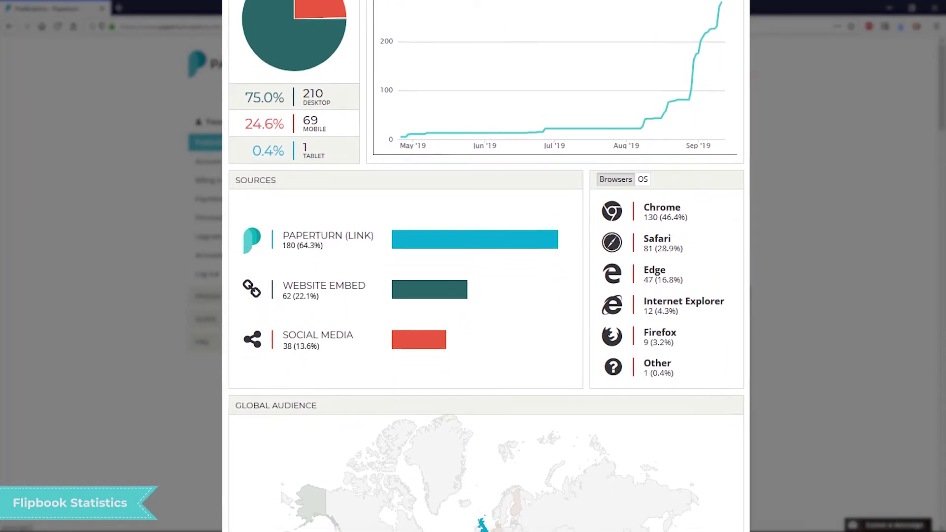
scroll(488, 325, "down", 1)
scroll(489, 326, "down", 1)
scroll(488, 326, "down", 1)
scroll(488, 325, "down", 1)
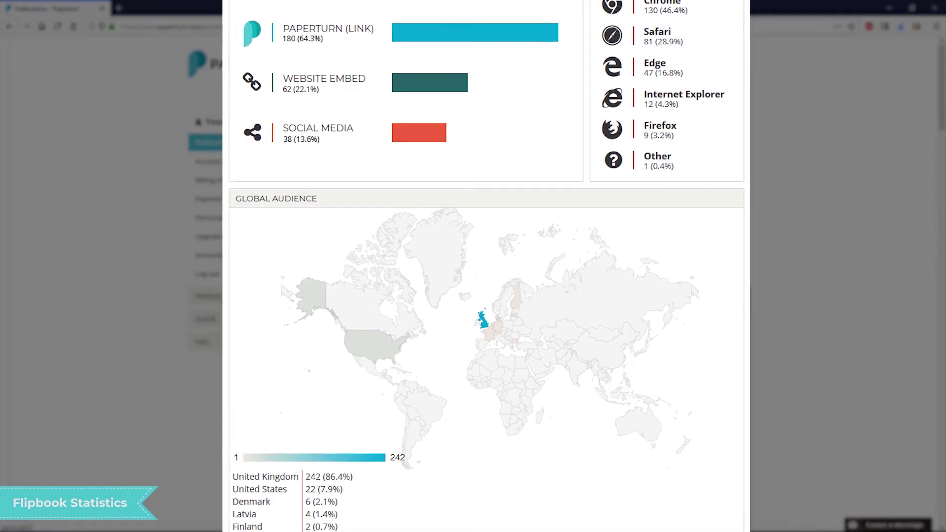
scroll(488, 325, "down", 1)
scroll(488, 325, "down", 1)
scroll(489, 325, "down", 1)
scroll(488, 326, "down", 1)
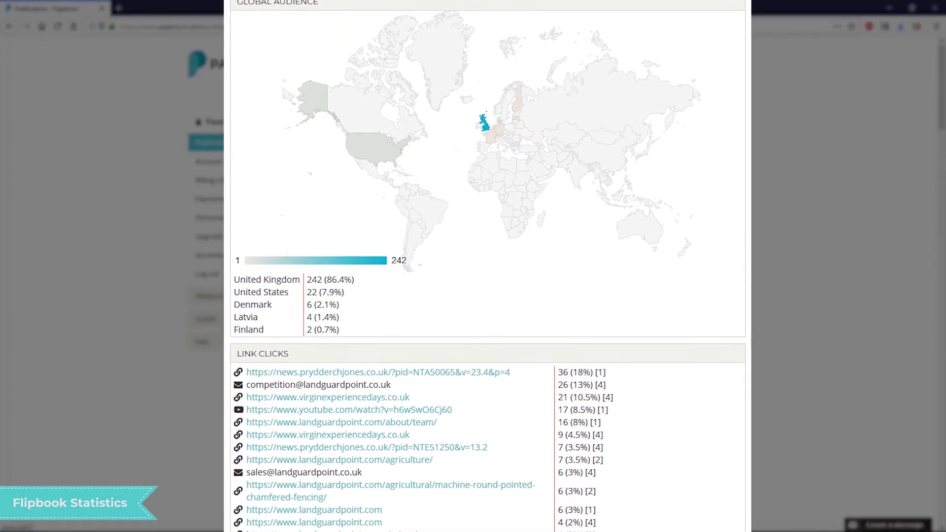
scroll(488, 325, "down", 1)
scroll(488, 325, "down", 1)
scroll(488, 326, "down", 1)
scroll(488, 326, "down", 1)
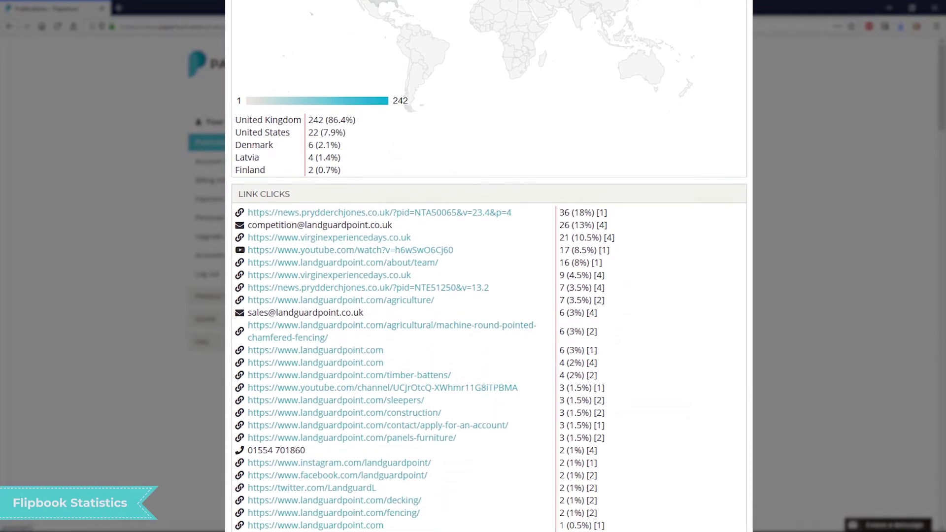
scroll(488, 325, "down", 1)
scroll(488, 326, "down", 1)
scroll(488, 326, "down", 1)
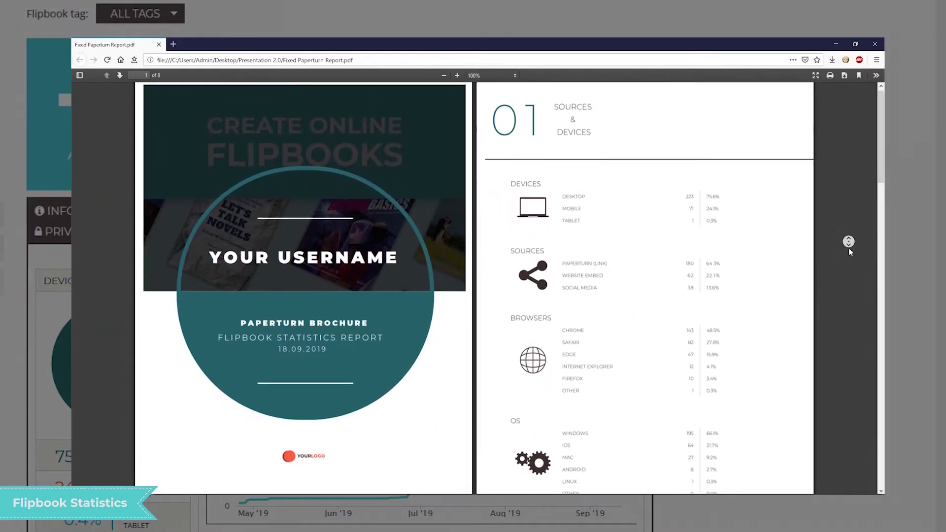
scroll(848, 252, "down", 5)
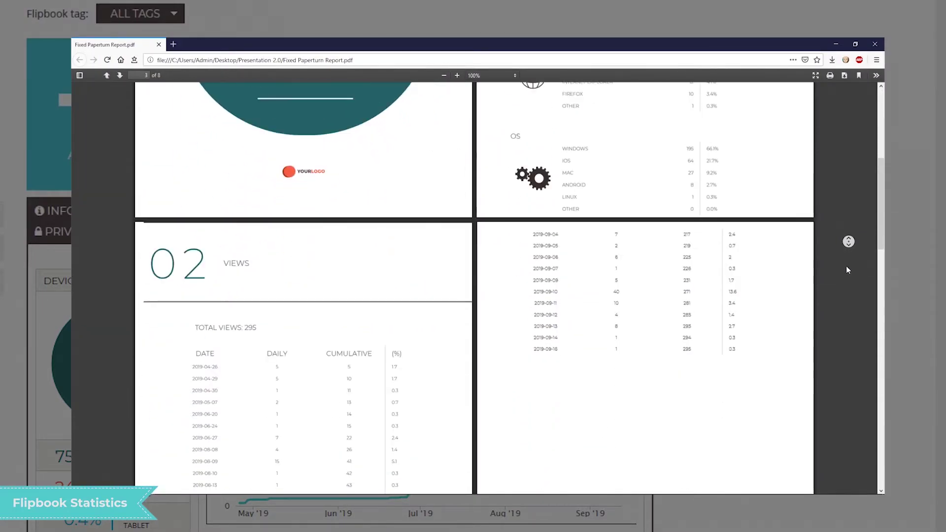
scroll(848, 249, "down", 8)
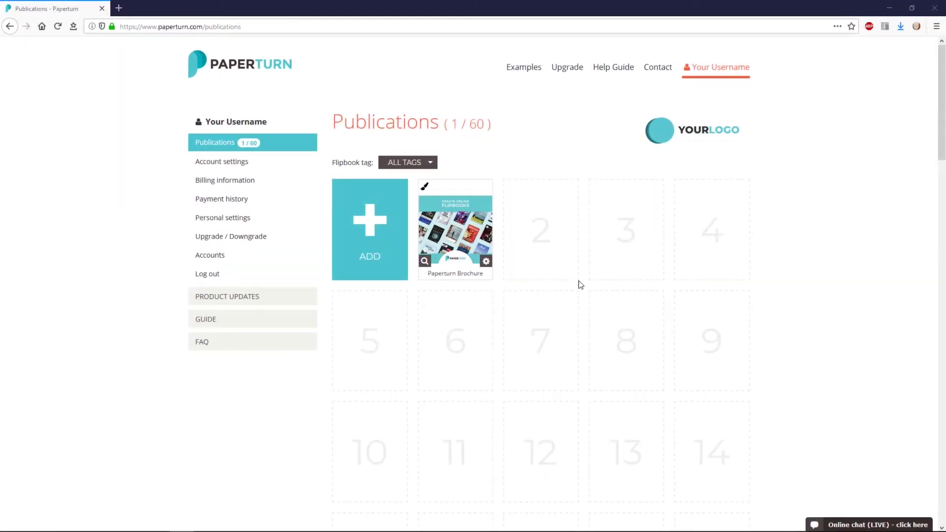
Step: Make the Paperturn Brochure private in its Privacy settings and confirm
left_click(480, 235)
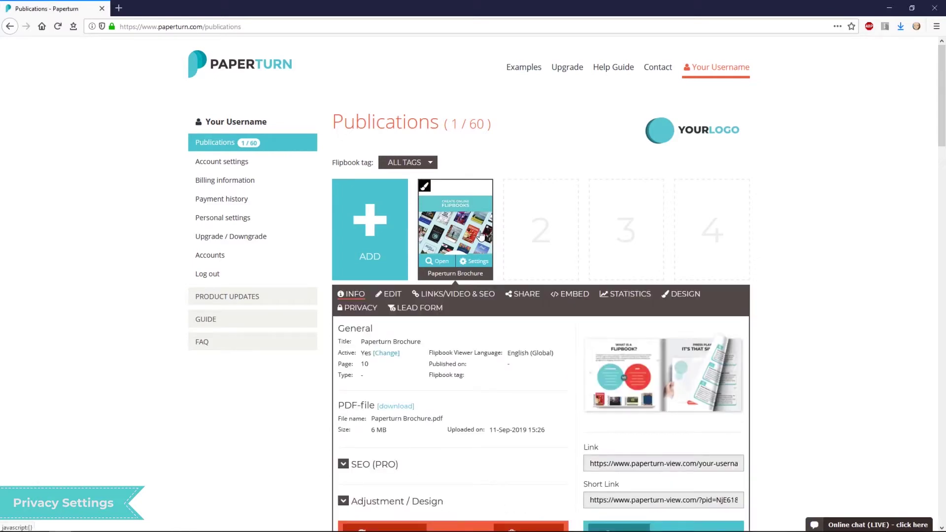
left_click(361, 309)
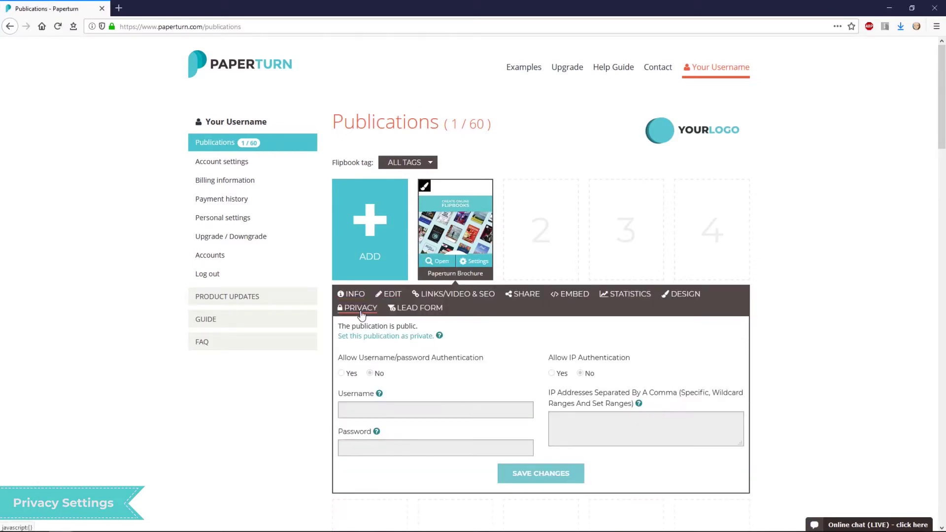
left_click(385, 338)
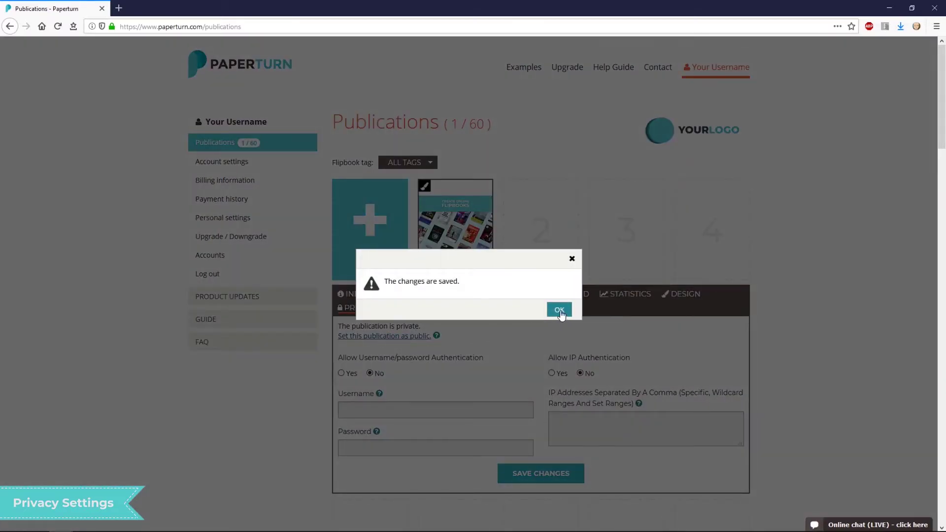
left_click(559, 311)
Step: Require a username/password and restrict viewing to allowed IP addresses, then save and confirm
left_click(351, 373)
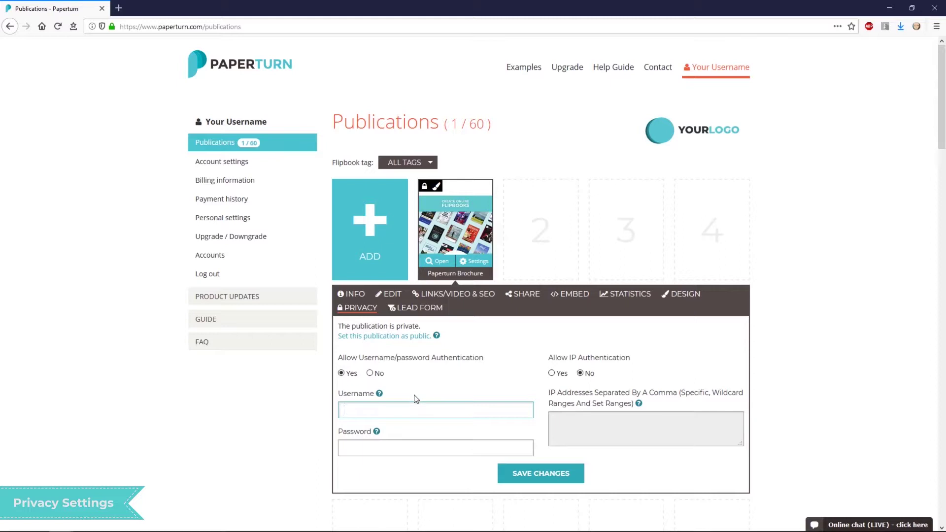
left_click(436, 410)
type("username")
key("Tab")
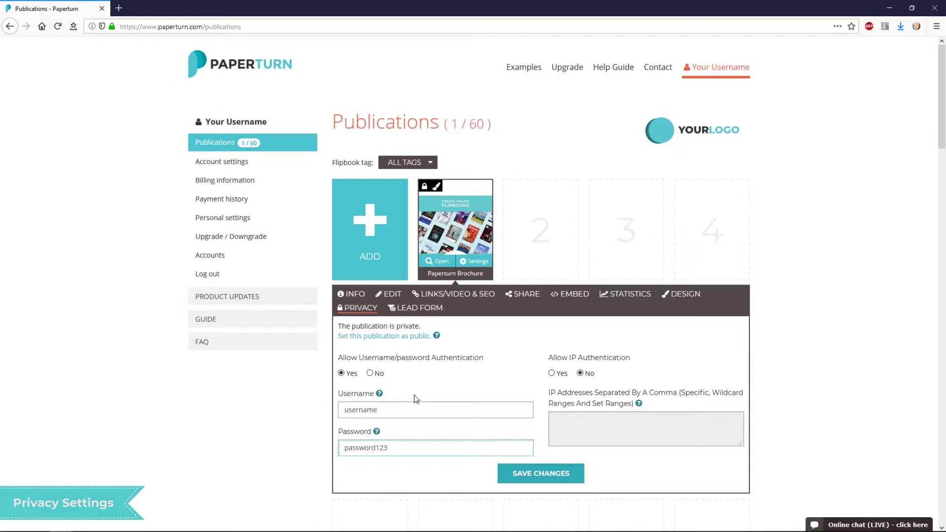
left_click(563, 376)
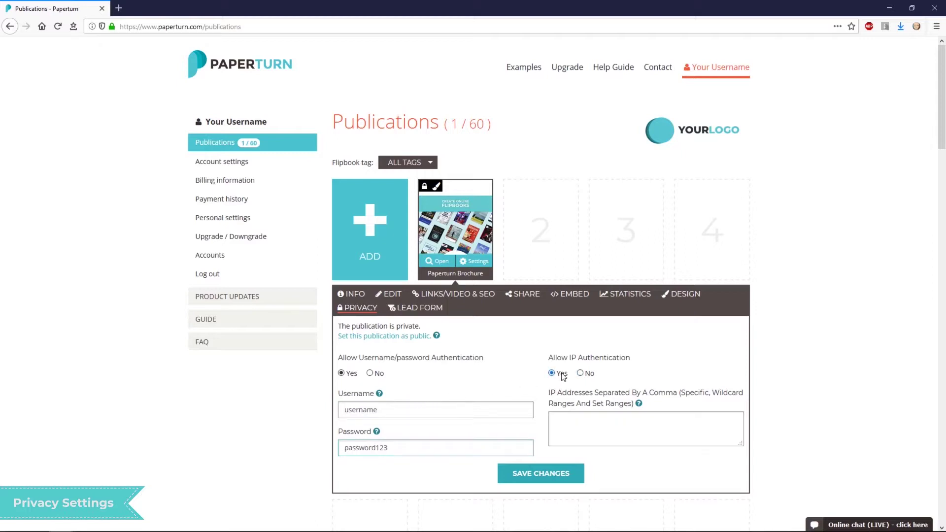
left_click(569, 427)
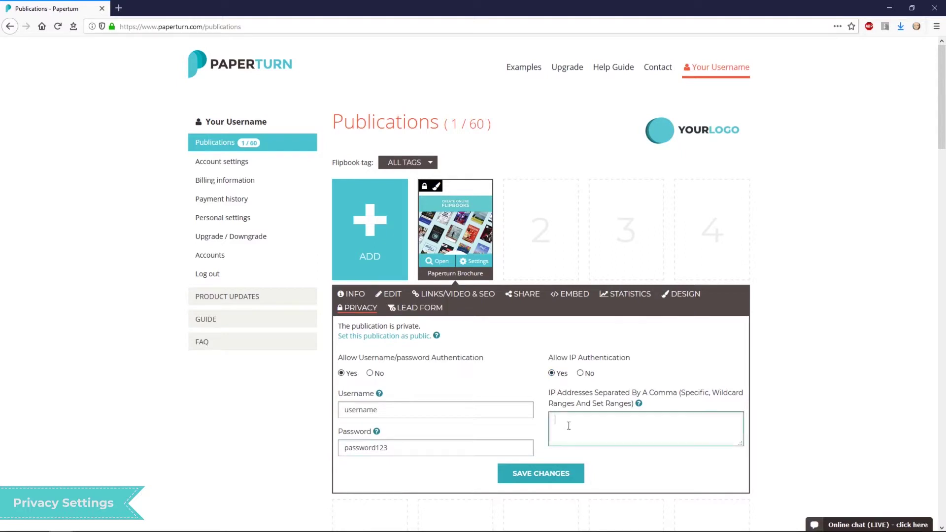
type("80.165.49.111")
left_click(554, 477)
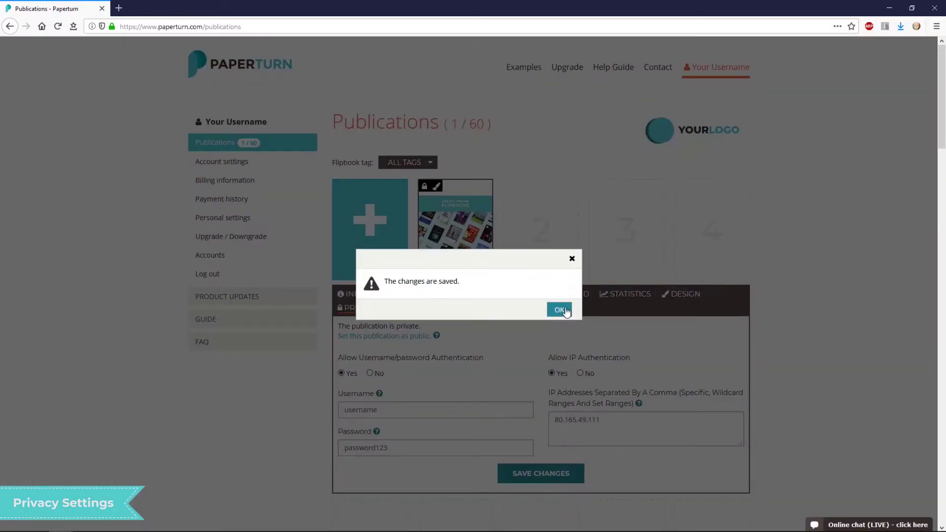
left_click(562, 310)
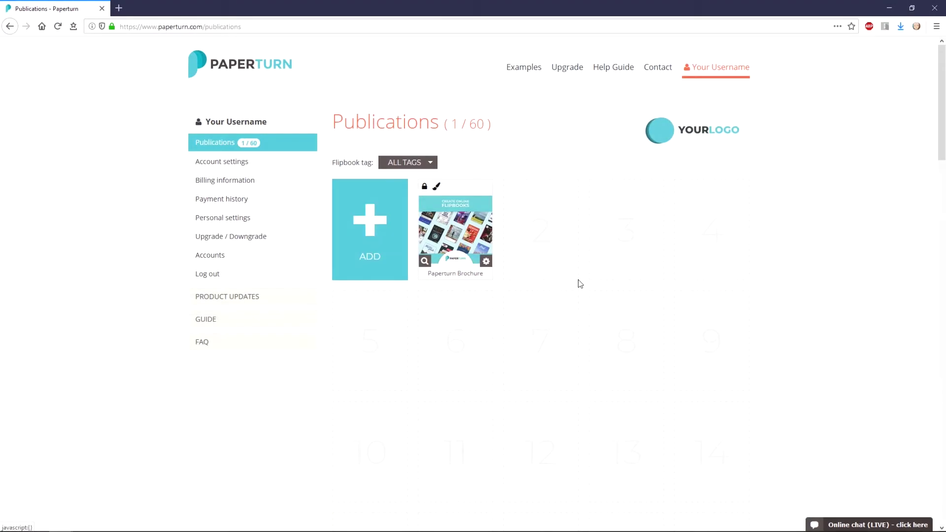
Step: Activate a lead capture form titled Paperturn Brochure with email and name fields and a View Flipbook button, and save
left_click(466, 235)
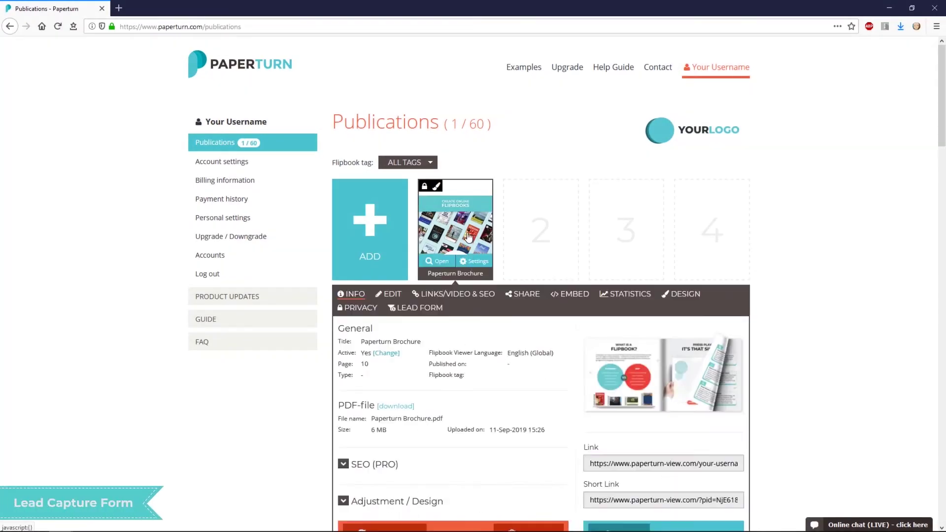
left_click(422, 310)
scroll(424, 316, "down", 5)
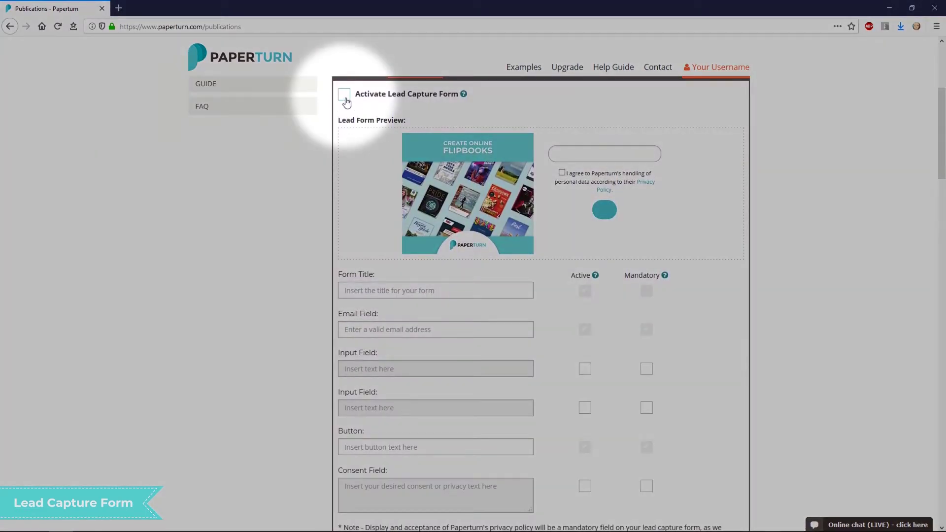
left_click(344, 96)
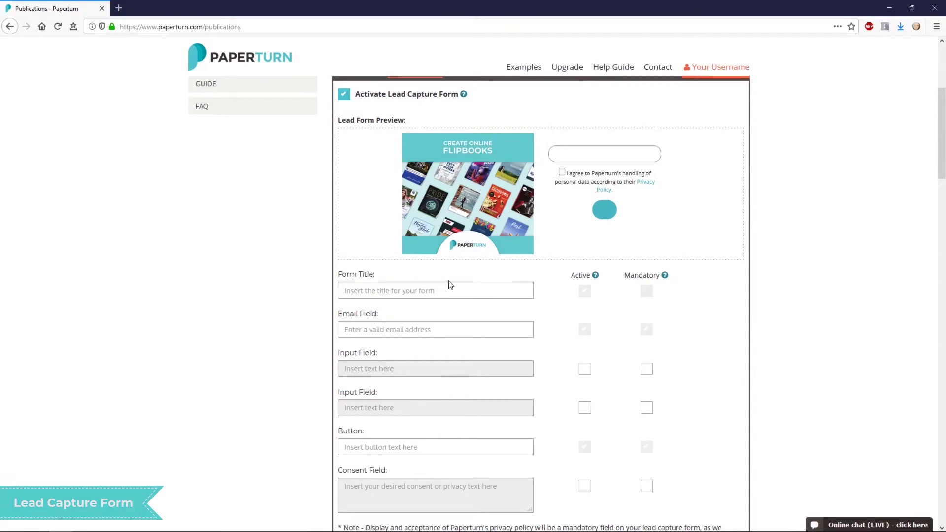
type("P")
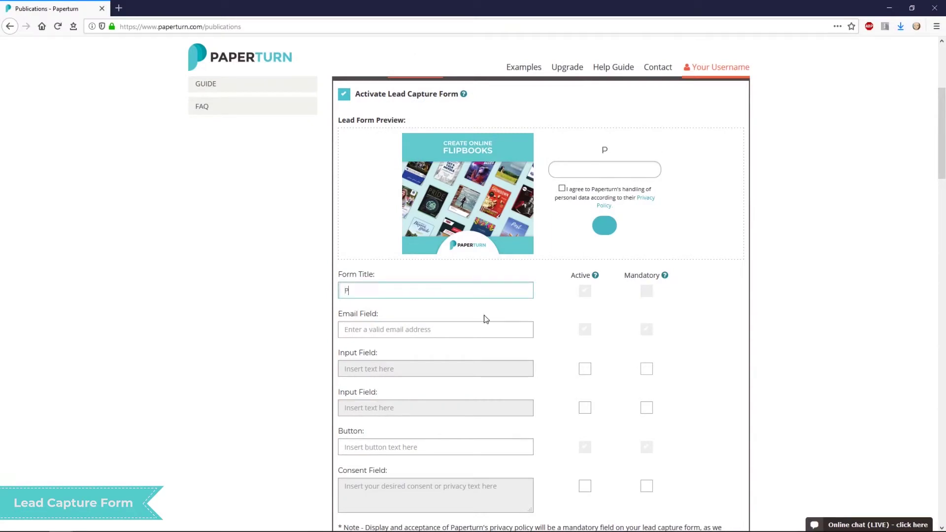
type("aperturn")
type(" Brochure")
key("Tab")
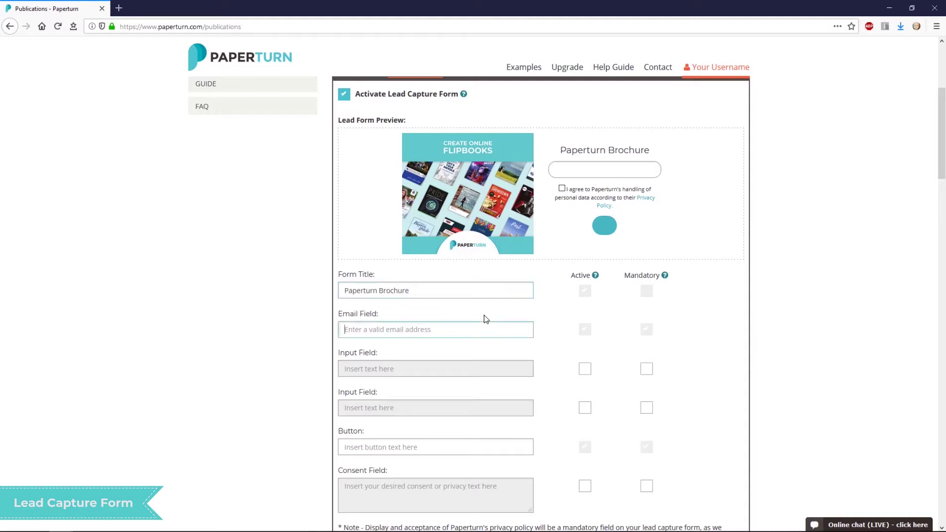
type("Enter email")
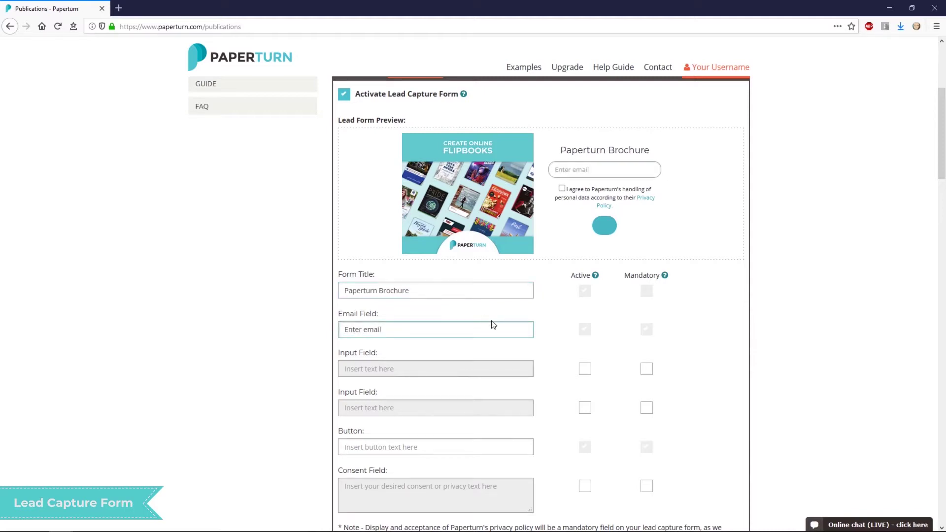
left_click(584, 369)
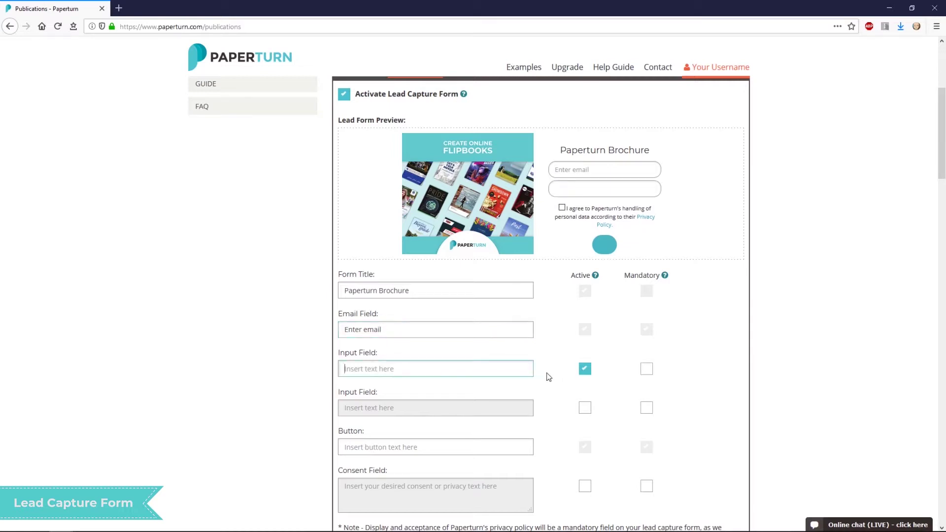
type("Enter na")
type("me")
left_click(522, 444)
type("Vie")
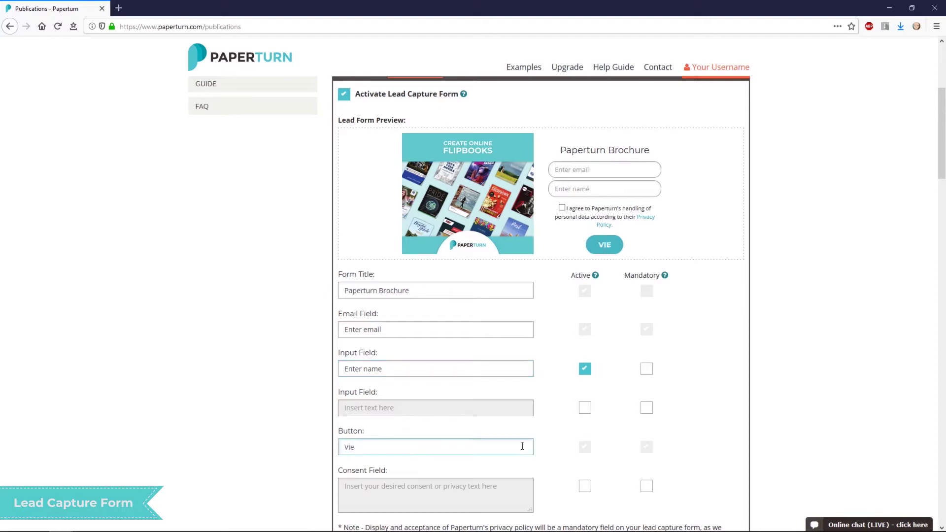
type("w Flipboo")
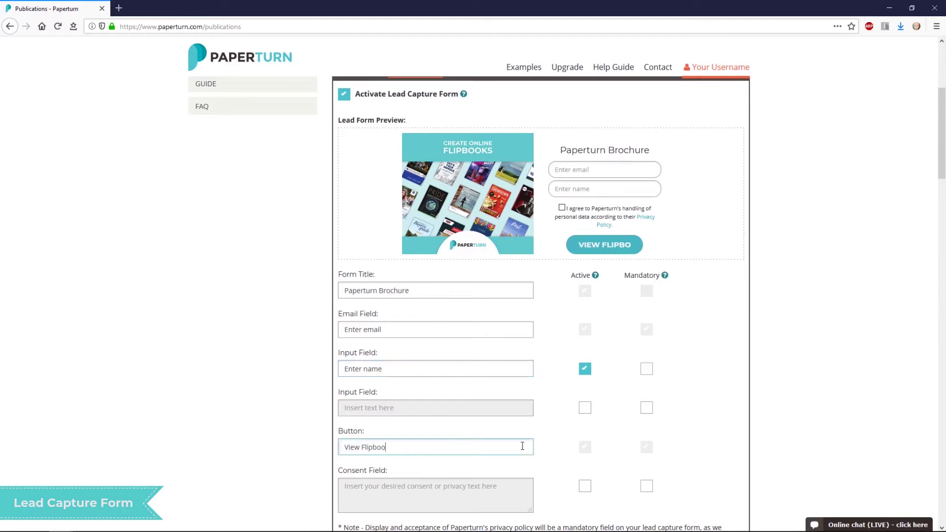
type("k")
scroll(521, 446, "down", 3)
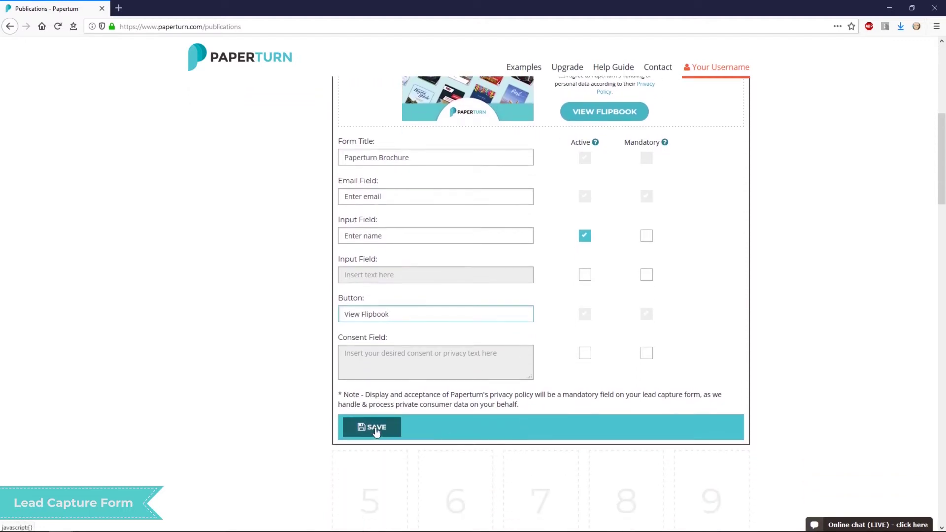
left_click(375, 429)
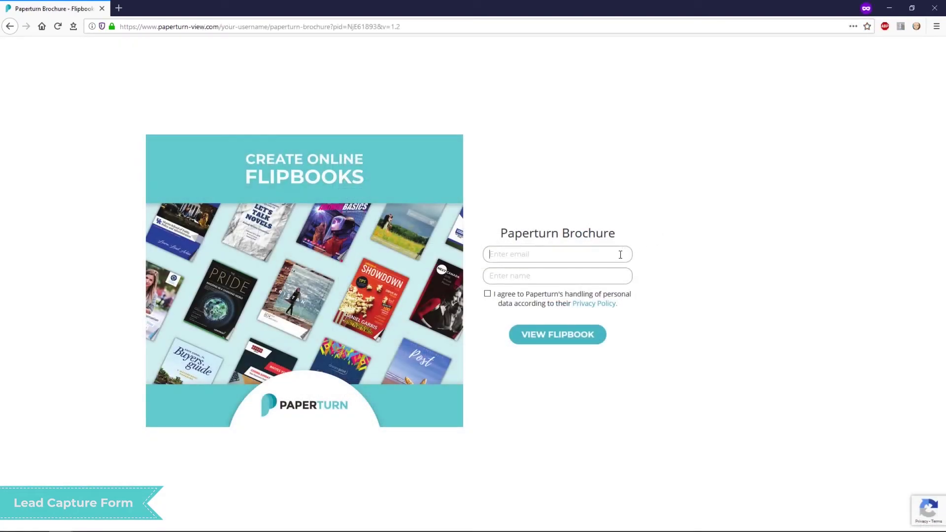
type("exampl")
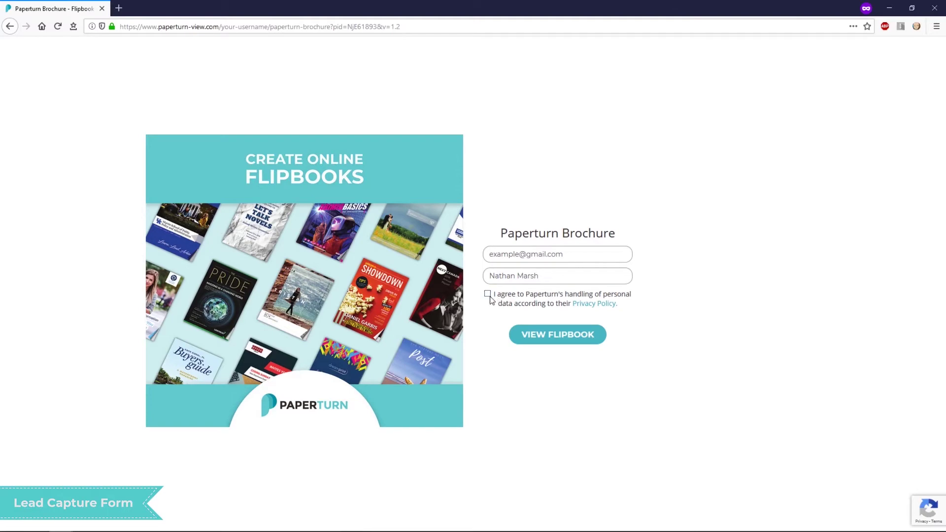
Step: Accept the data-handling consent and submit the lead form to view the flipbook
left_click(488, 295)
left_click(551, 335)
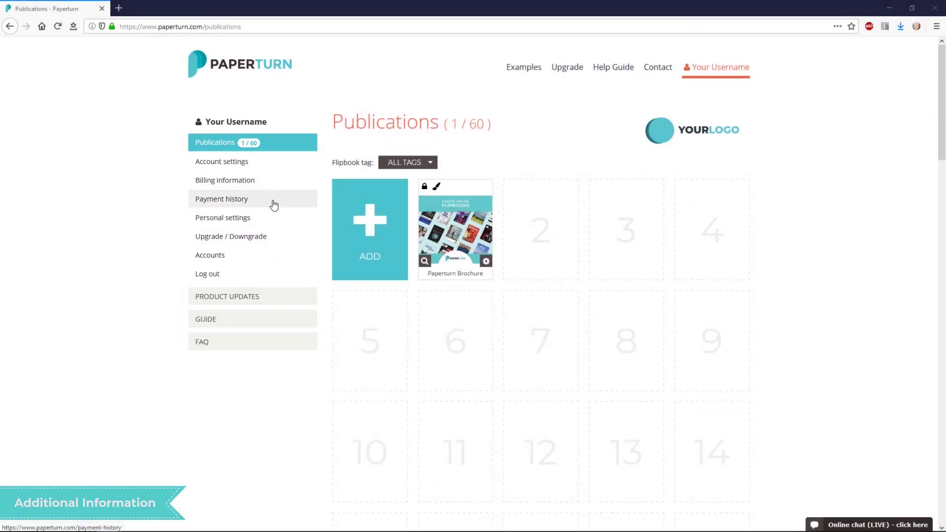
Step: Explore upgrade pricing for 5 flipbooks billed annually, then return to payment history
left_click(273, 202)
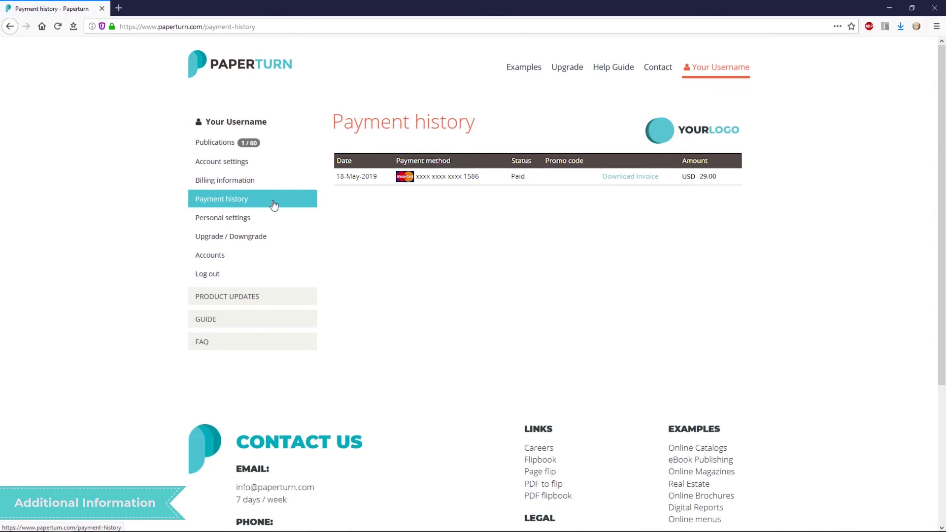
left_click(278, 240)
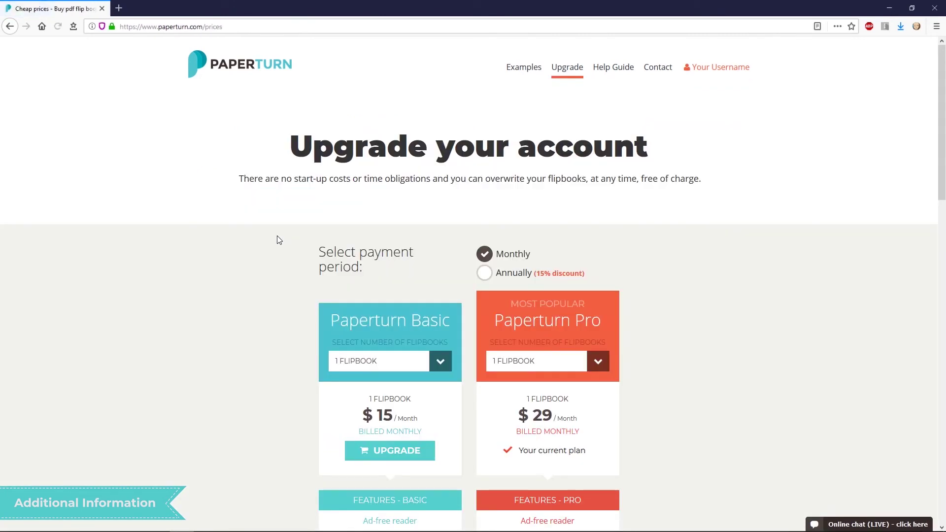
left_click(598, 362)
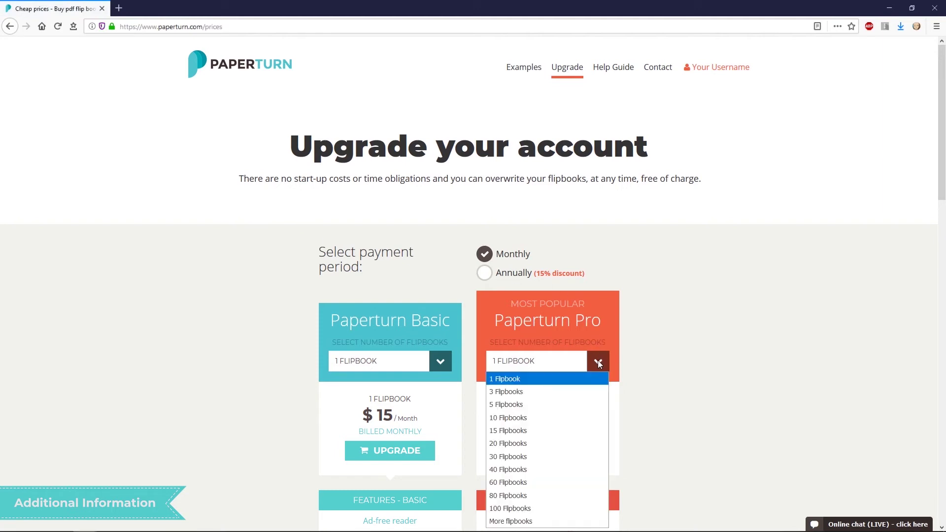
left_click(599, 401)
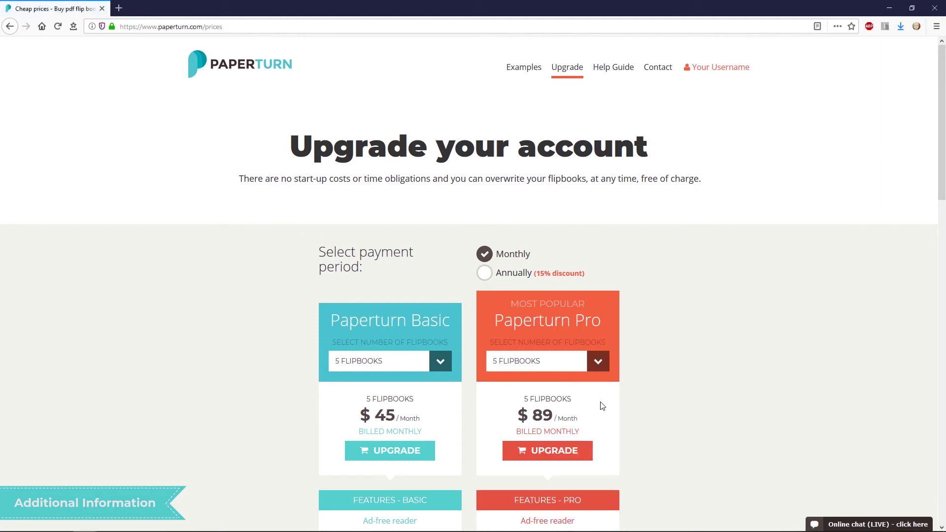
left_click(491, 274)
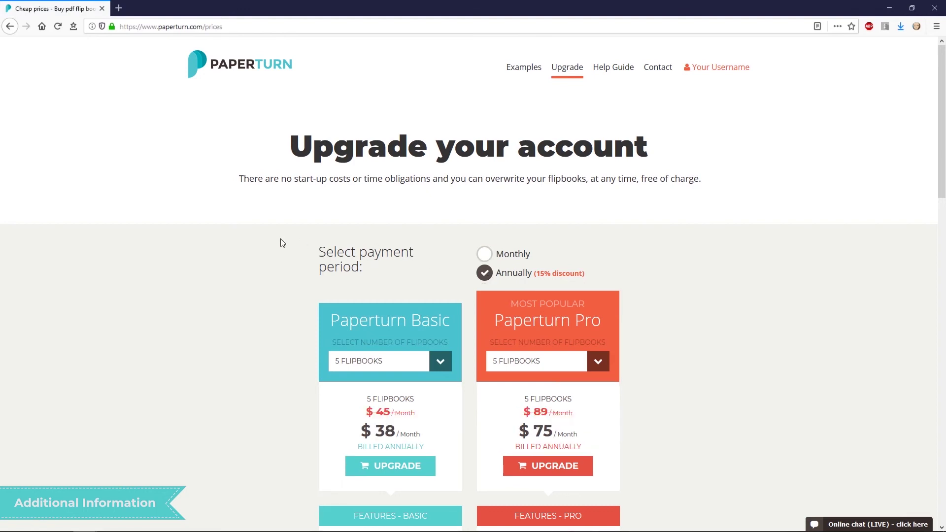
key("alt+Left")
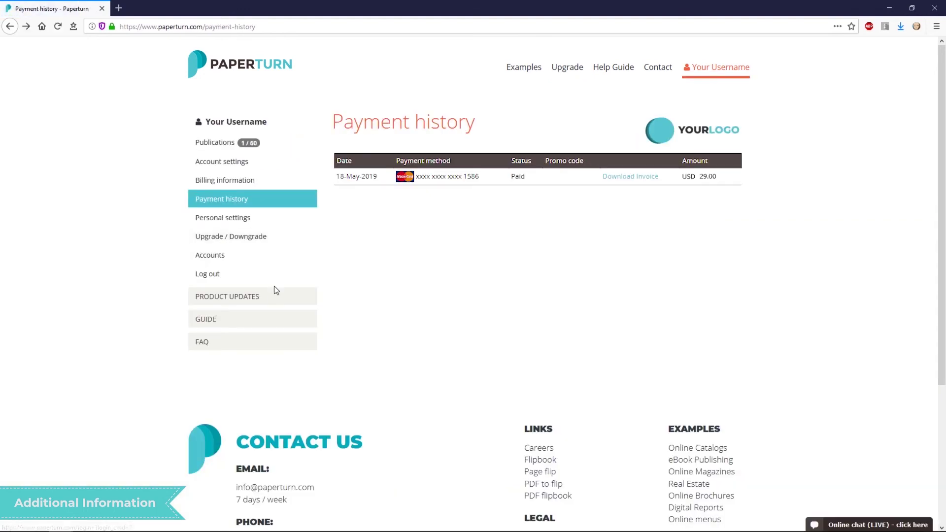
Step: View the product updates page, then the Help Guide's getting-started page
left_click(273, 299)
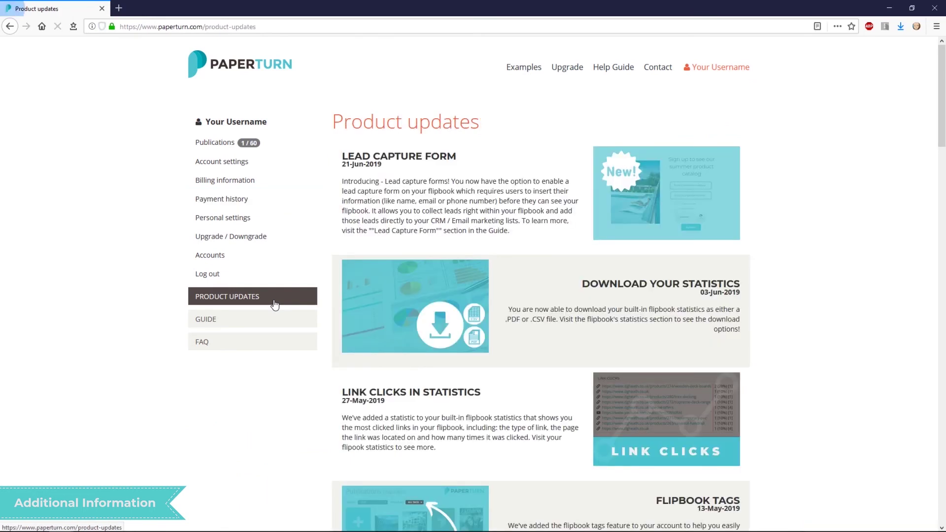
scroll(275, 304, "up", 3)
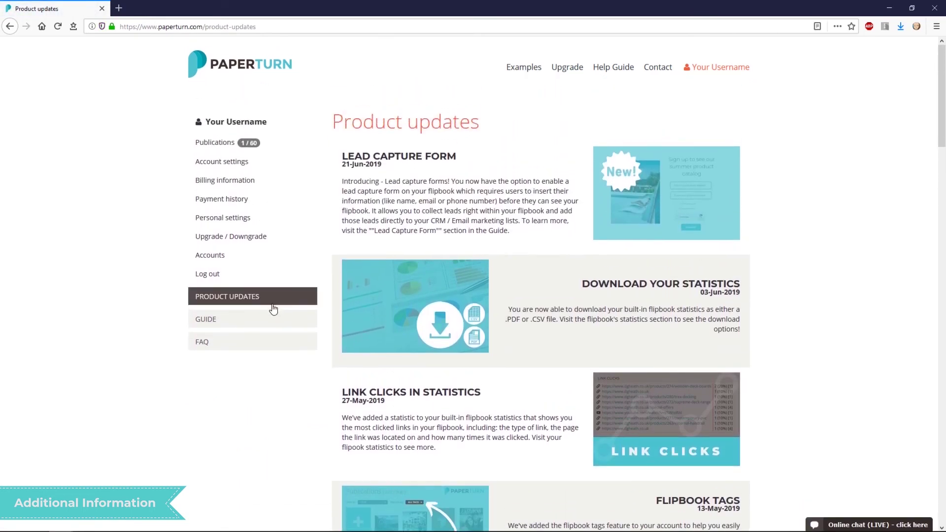
left_click(272, 325)
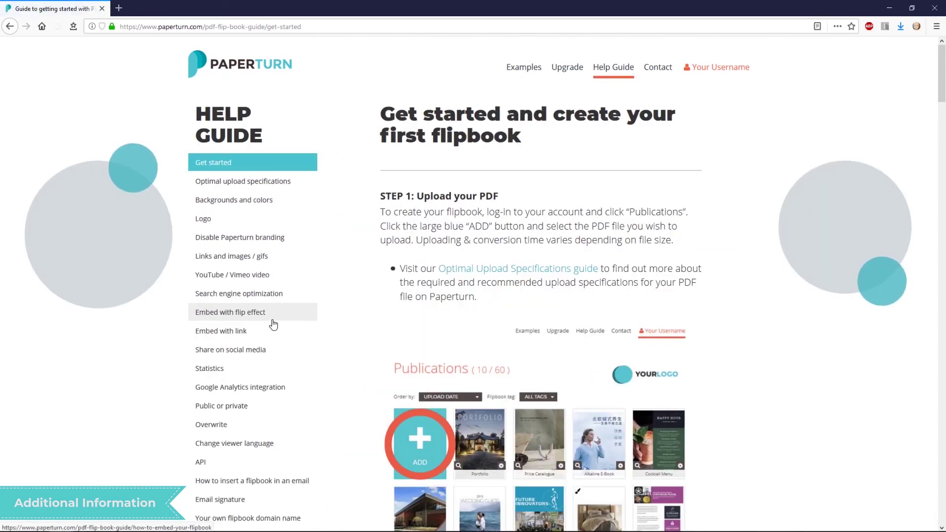